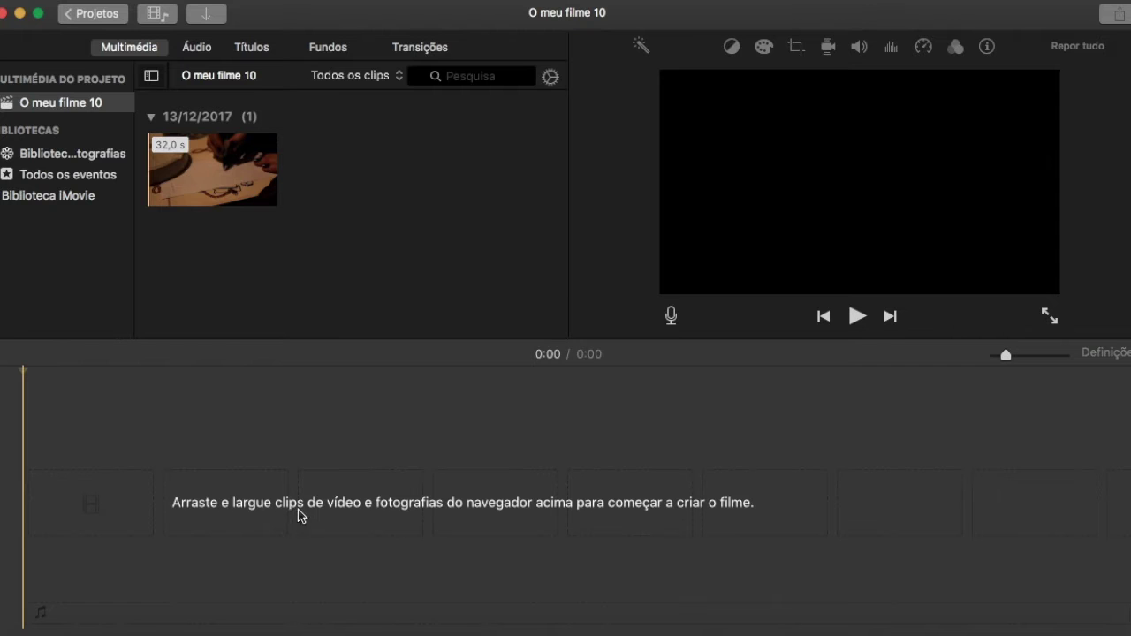
Step: Place the 32-second clip at the start of the timeline and slightly adjust its contrast, brightness and saturation
drag(224, 188, 114, 506)
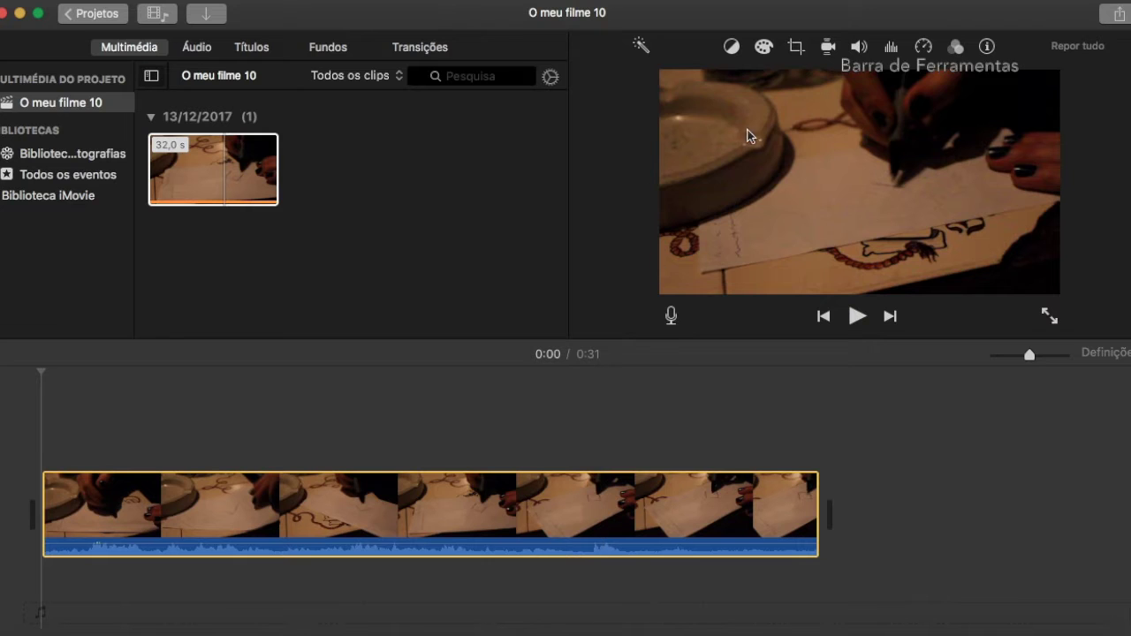
click(764, 45)
mouse_move(685, 84)
mouse_down()
mouse_move(674, 84)
mouse_move(687, 84)
mouse_up()
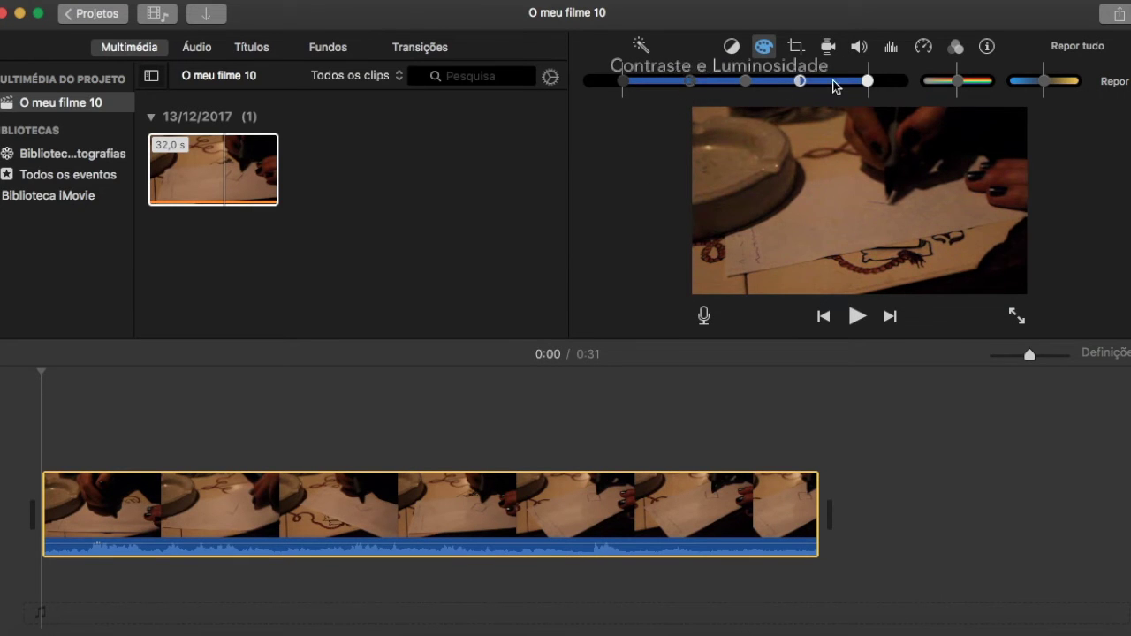
drag(791, 86, 808, 86)
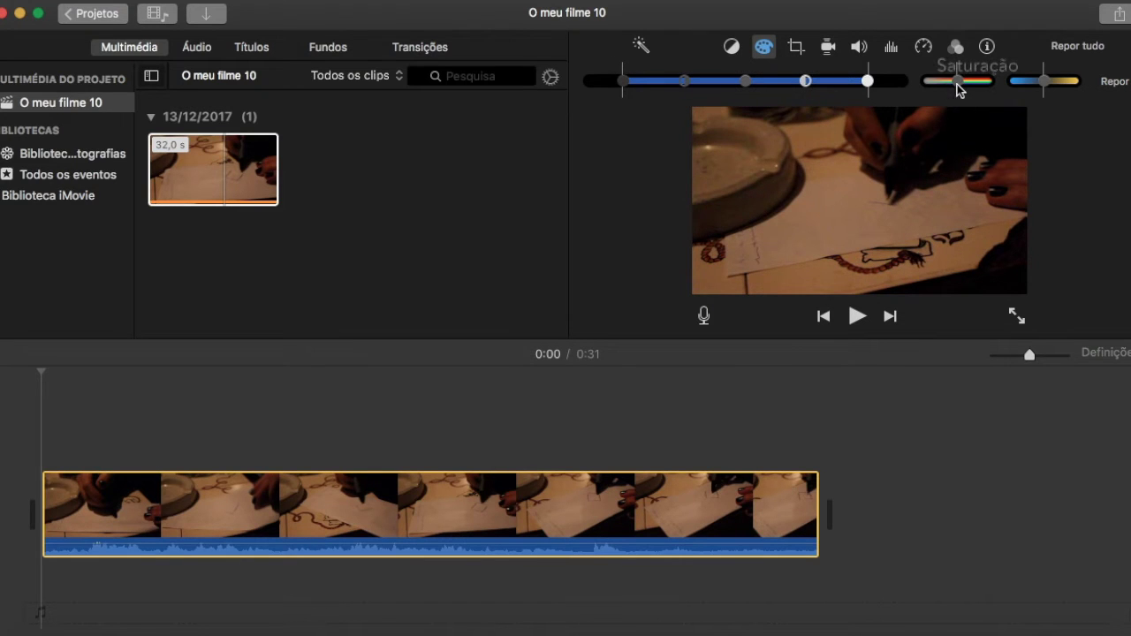
drag(958, 84, 952, 86)
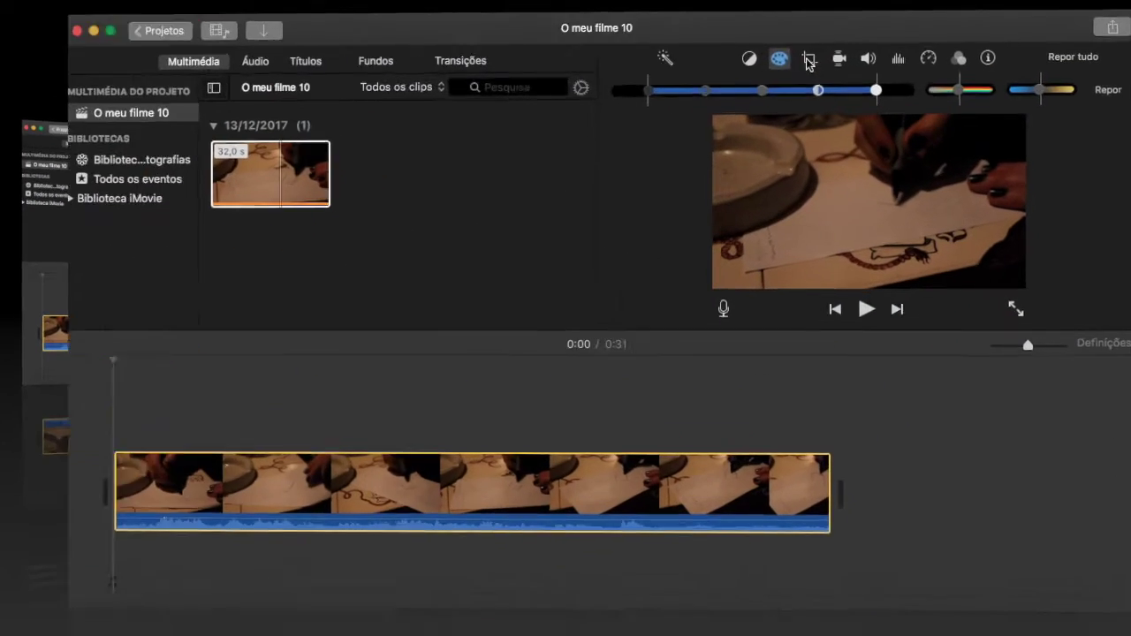
Step: Crop the clip to fill the frame, trimming a narrow strip from its left side and a little above and below
click(794, 47)
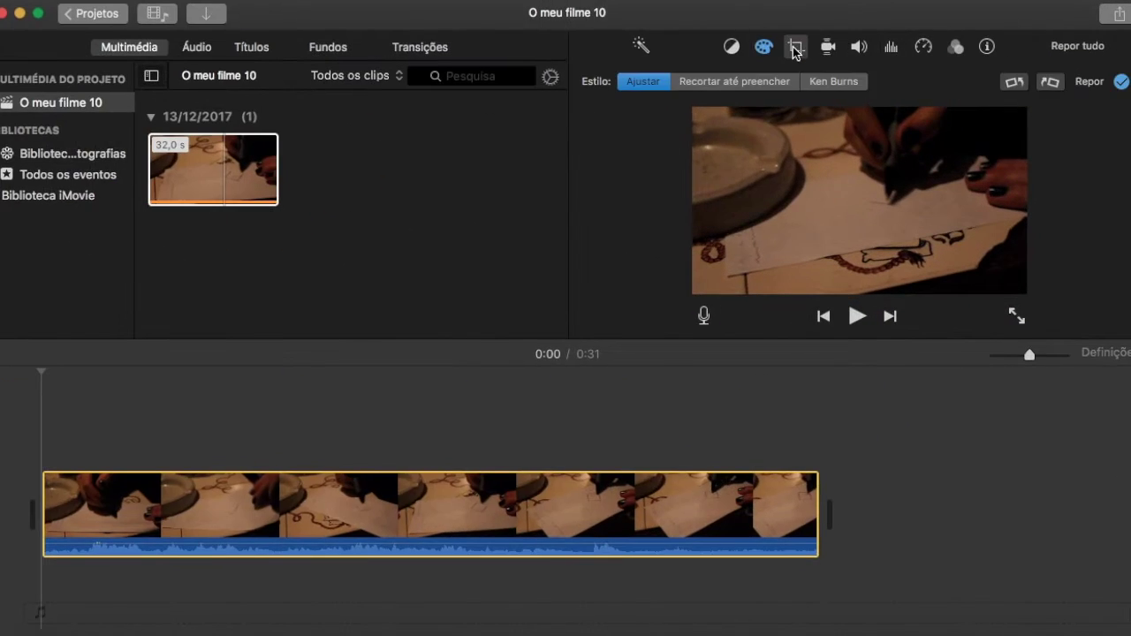
click(700, 82)
drag(698, 113, 715, 120)
drag(801, 150, 802, 144)
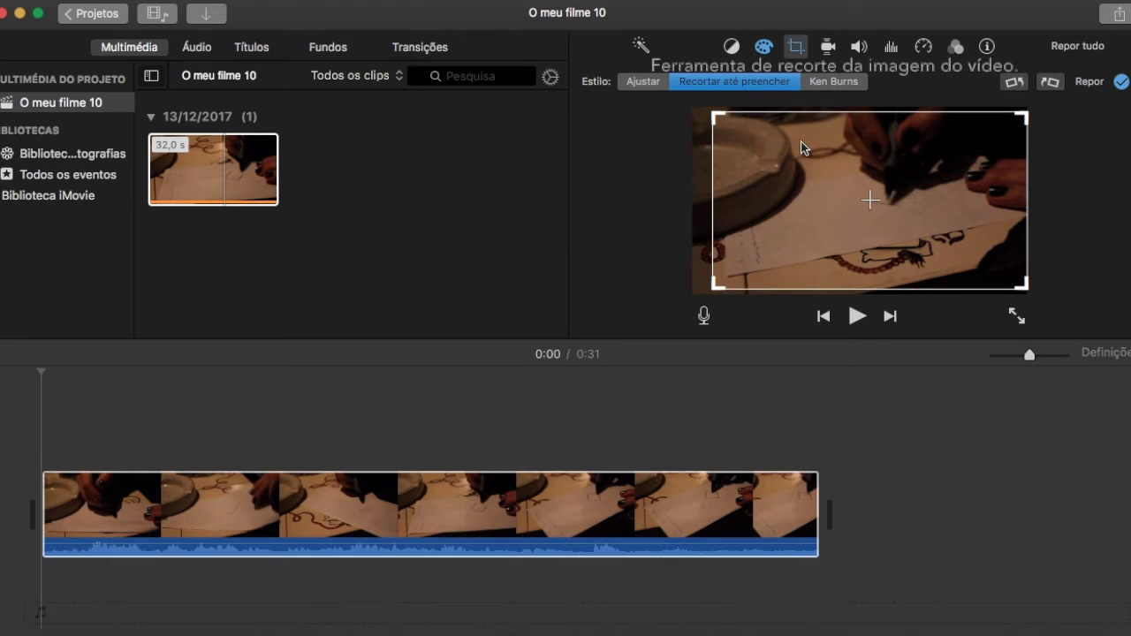
Step: Turn on shaky-video stabilization for the clip and mute its audio
click(828, 48)
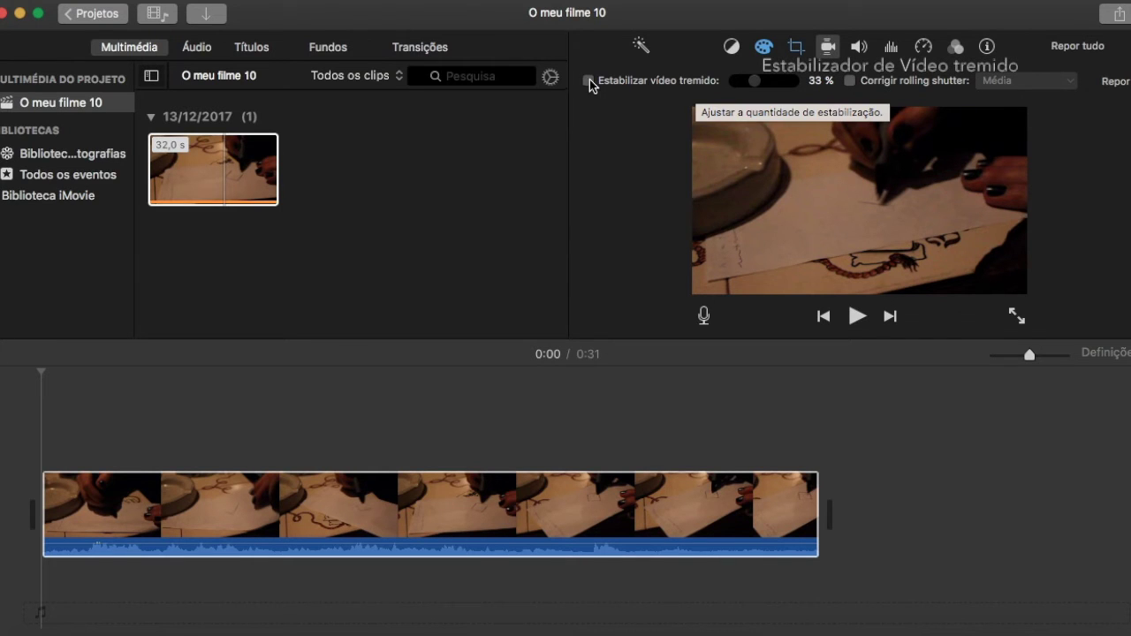
click(589, 82)
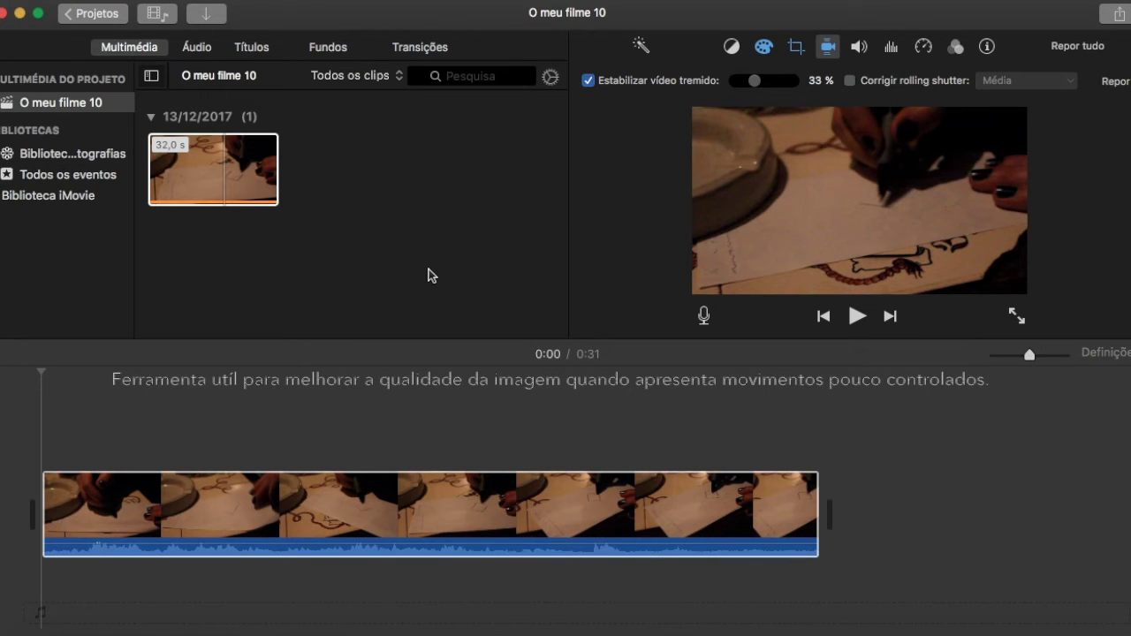
click(41, 427)
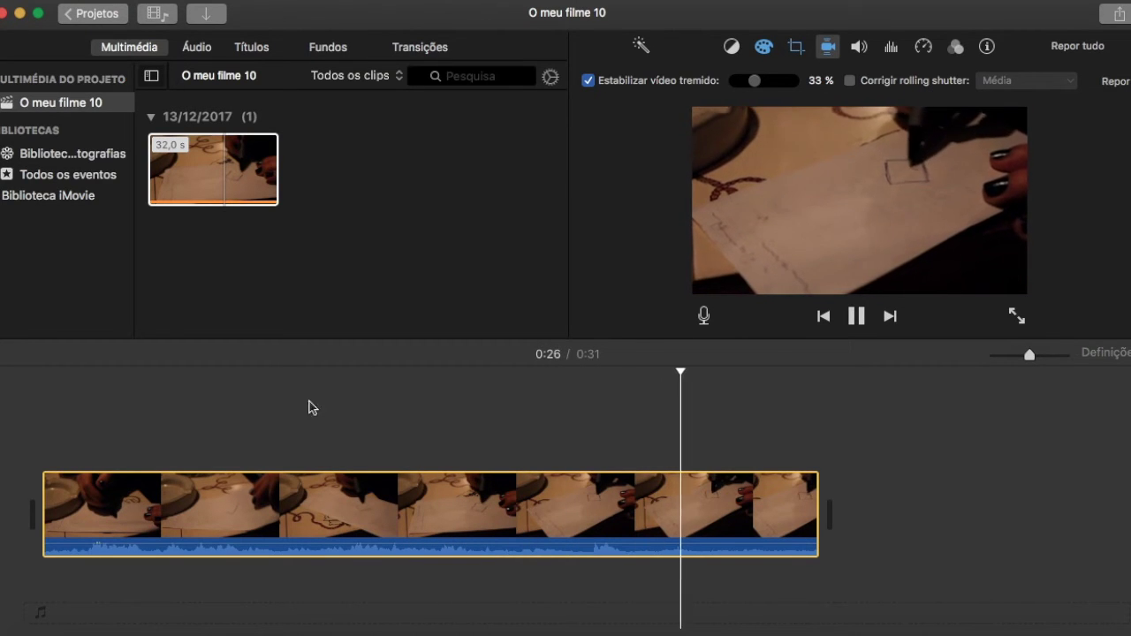
click(859, 48)
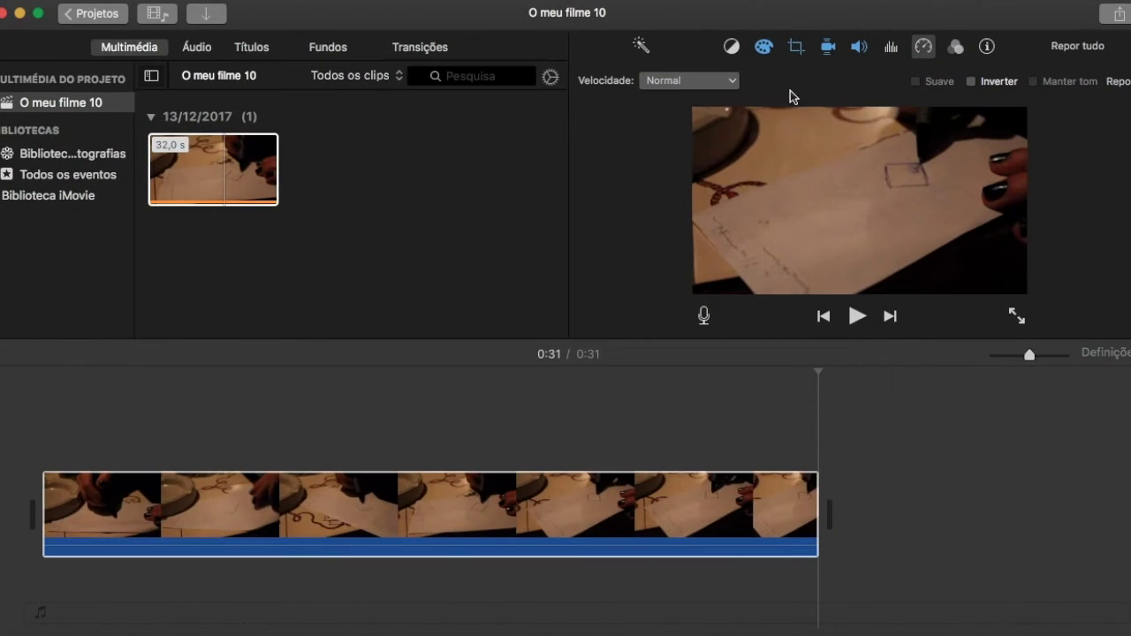
Step: Slow the clip down with the Devagar speed preset and play it from the beginning
click(719, 86)
click(708, 117)
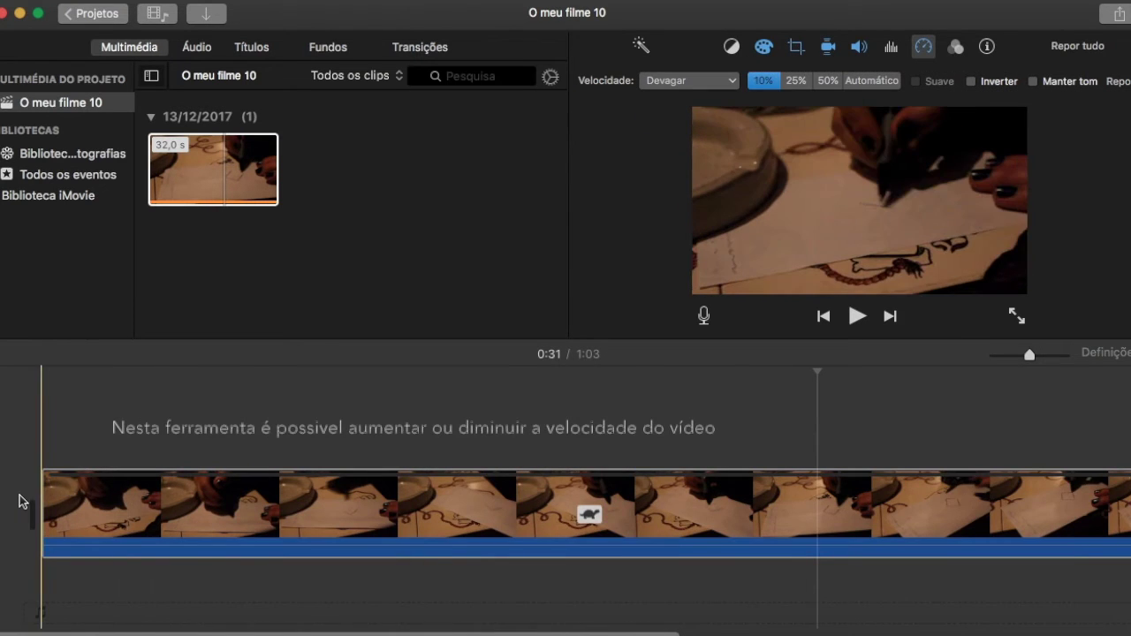
key(space)
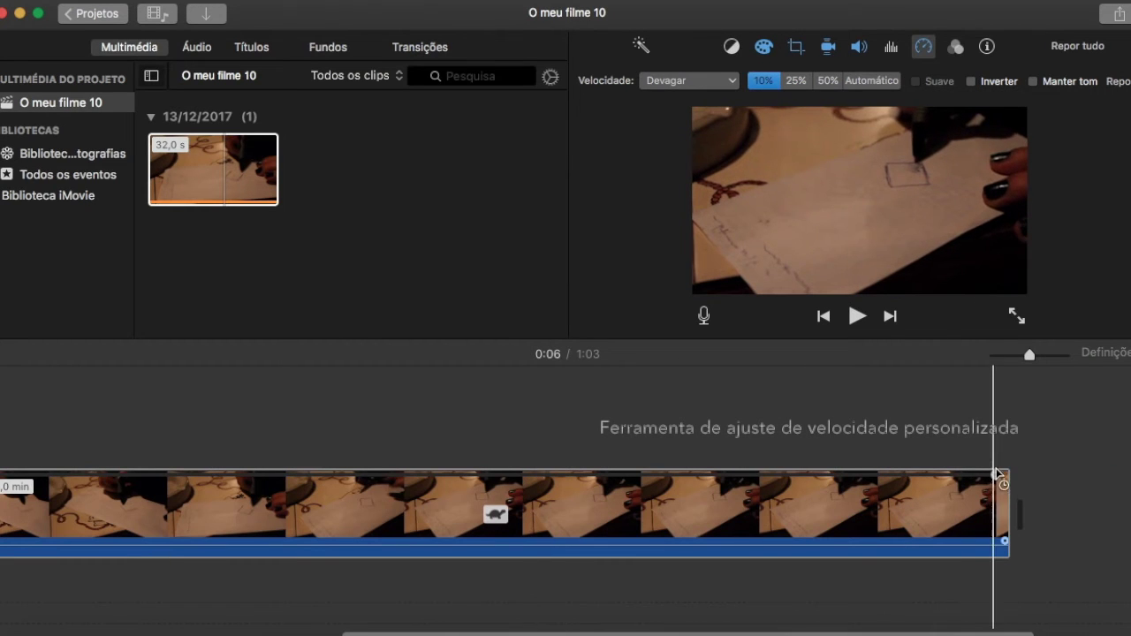
Step: Shorten the slowed clip with its speed handle to a custom 61% and preview the playback
drag(992, 475, 729, 479)
scroll(521, 468, left, 5)
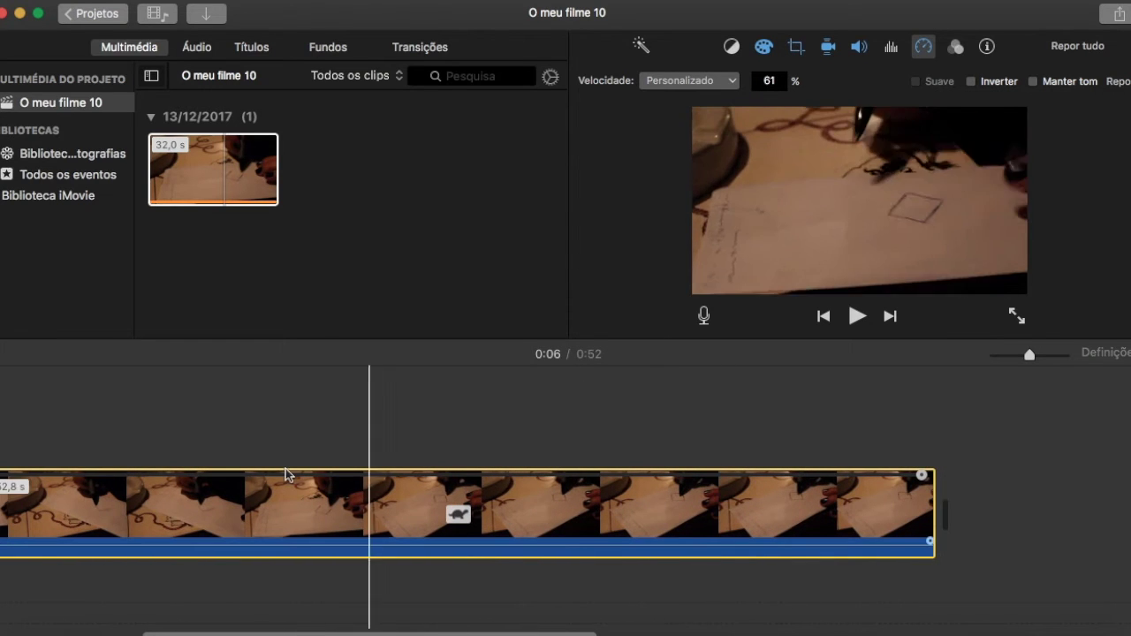
key(space)
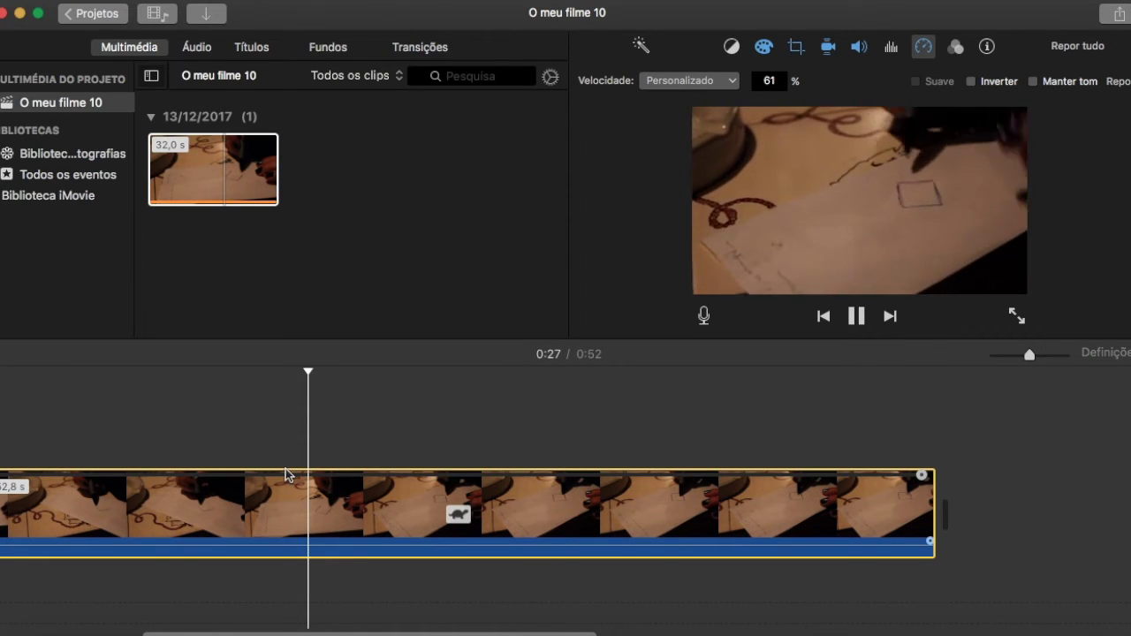
key(space)
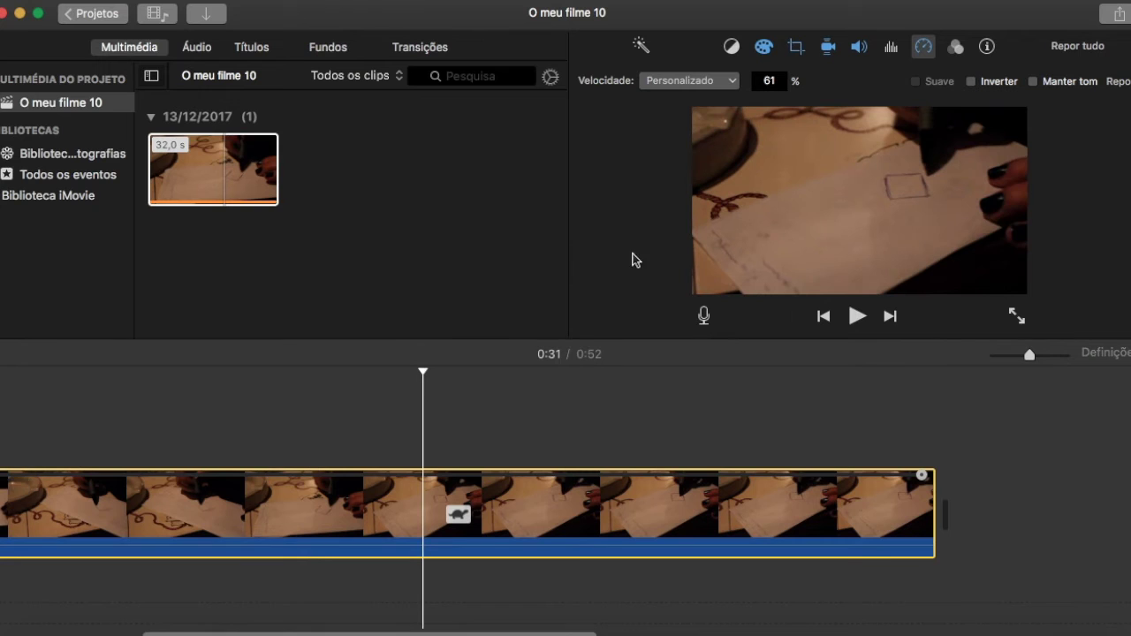
Step: Speed the clip up with the Depressa 2x preset, tighten it to a custom 241% and preview it
click(720, 80)
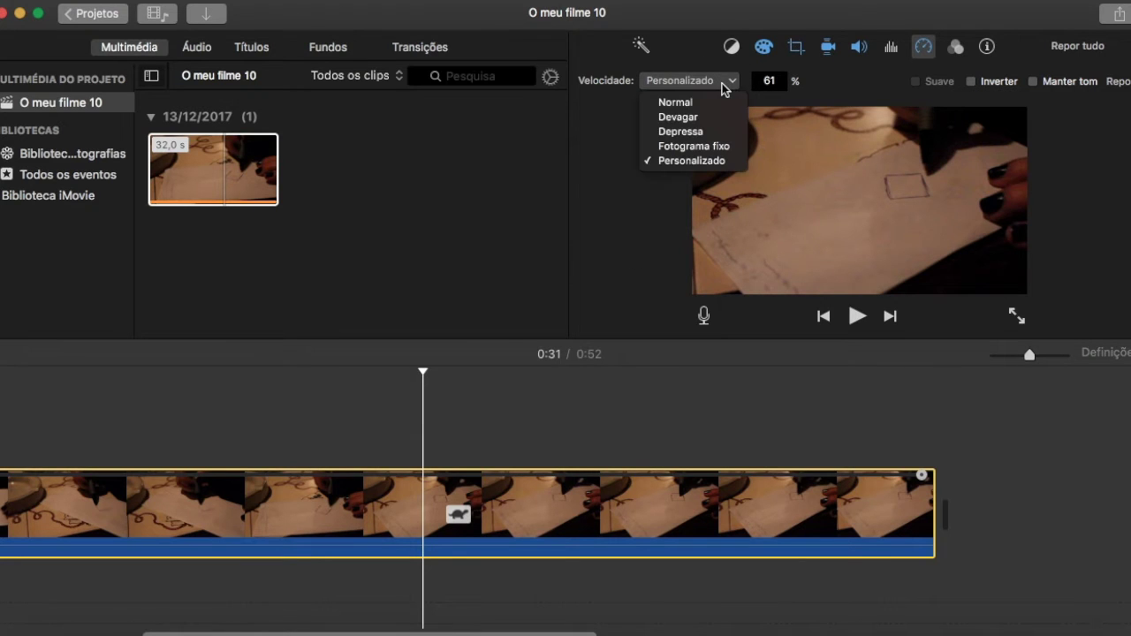
click(708, 132)
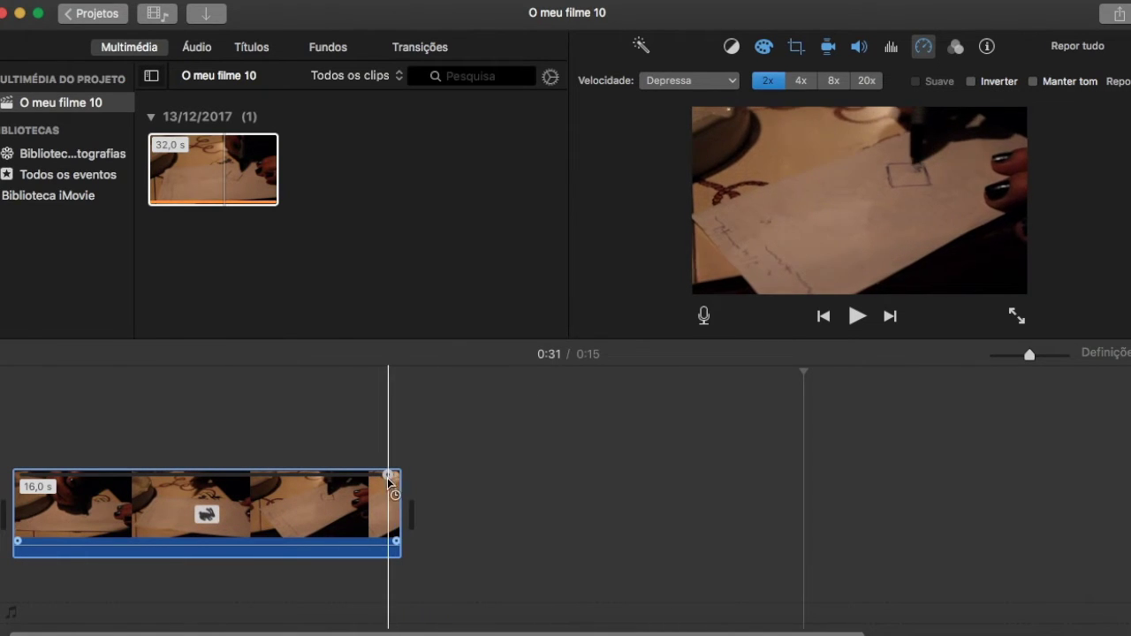
drag(389, 475, 322, 476)
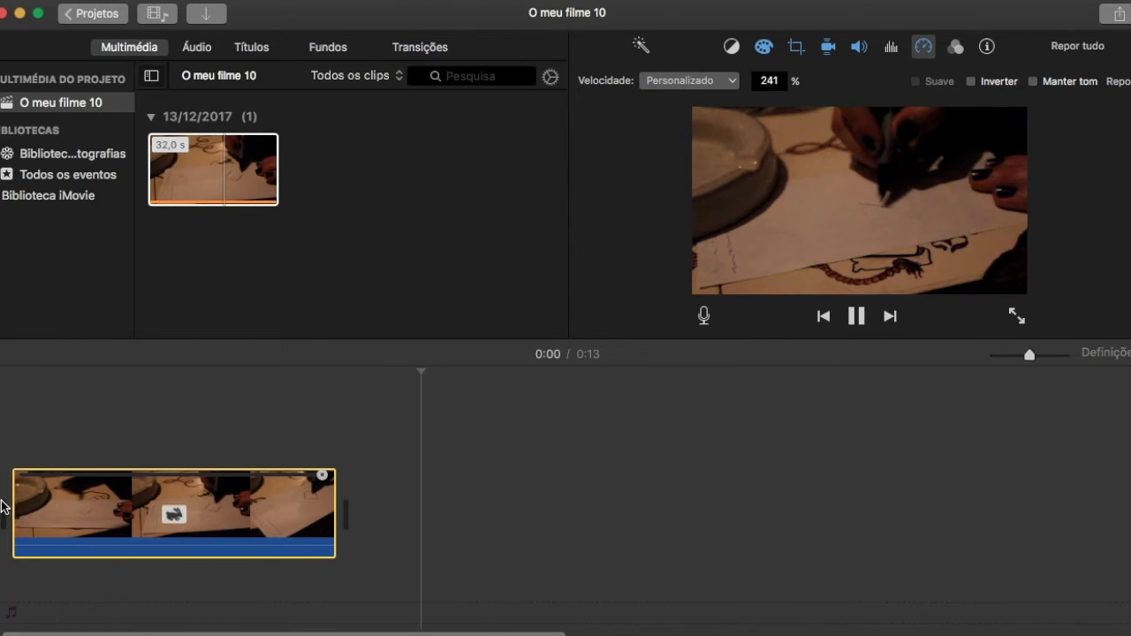
key(space)
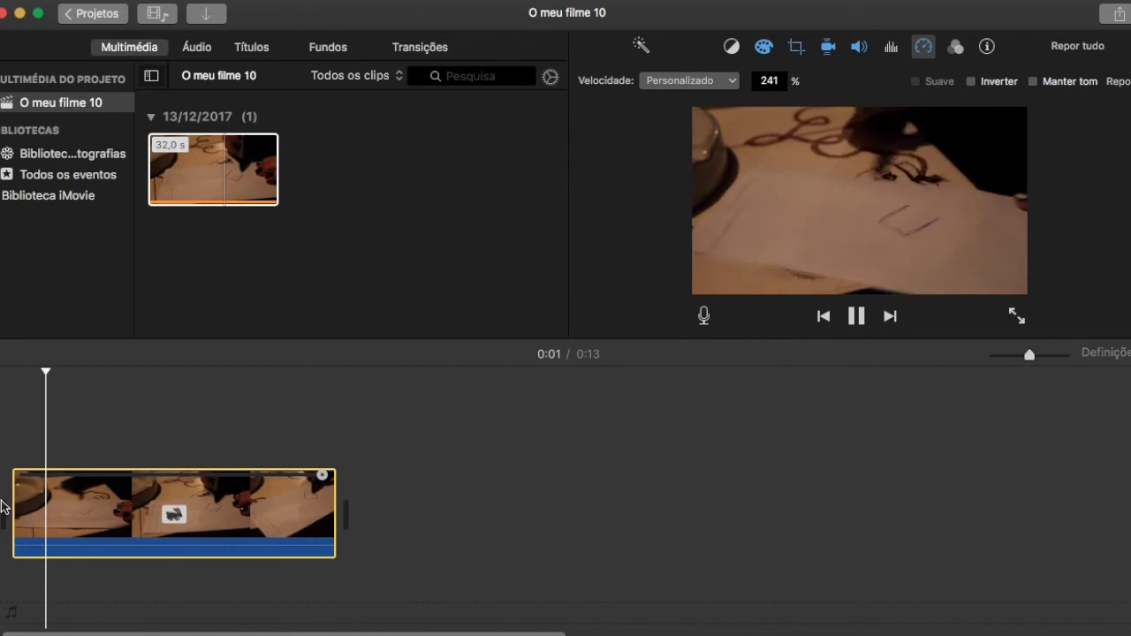
Step: Lengthen the sped-up clip with its speed handle to a custom 171% and play it back
click(203, 508)
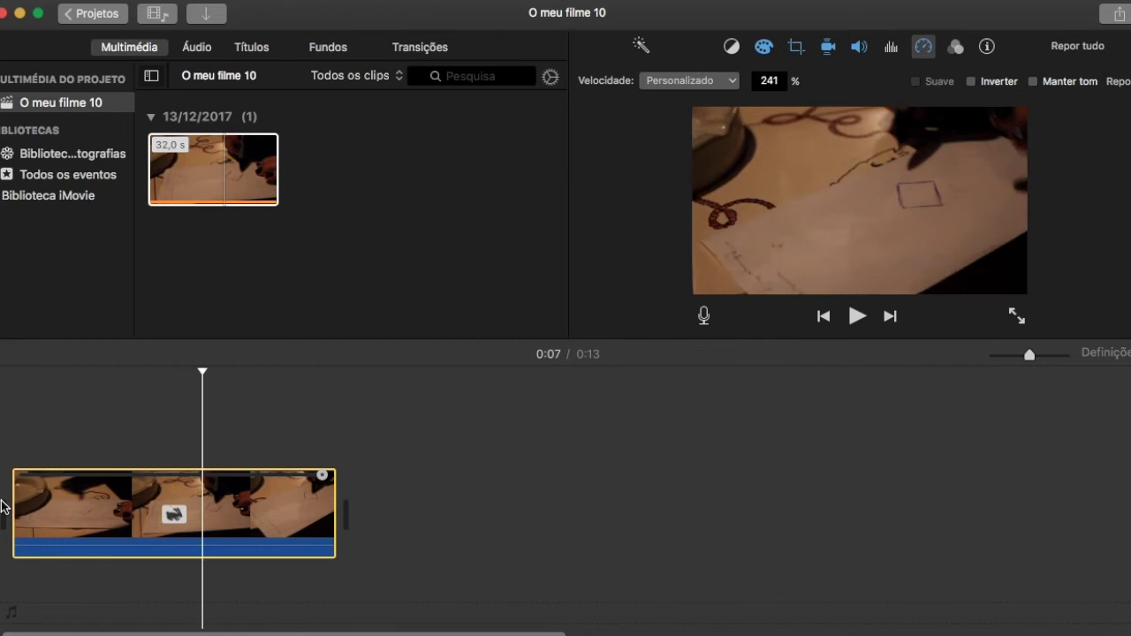
drag(323, 478, 474, 483)
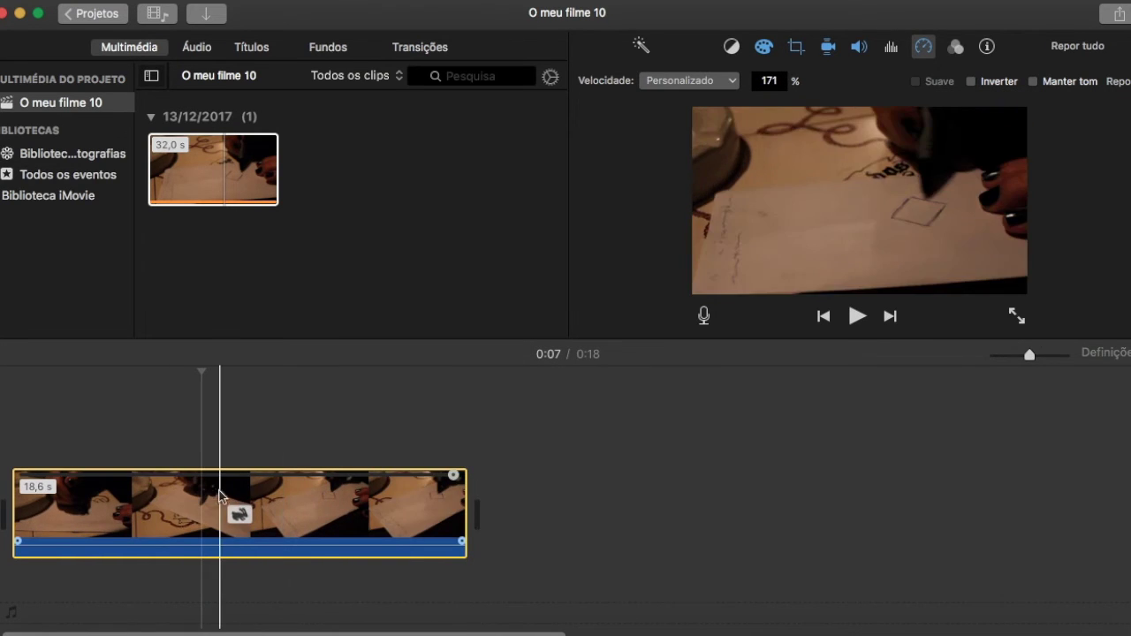
key(space)
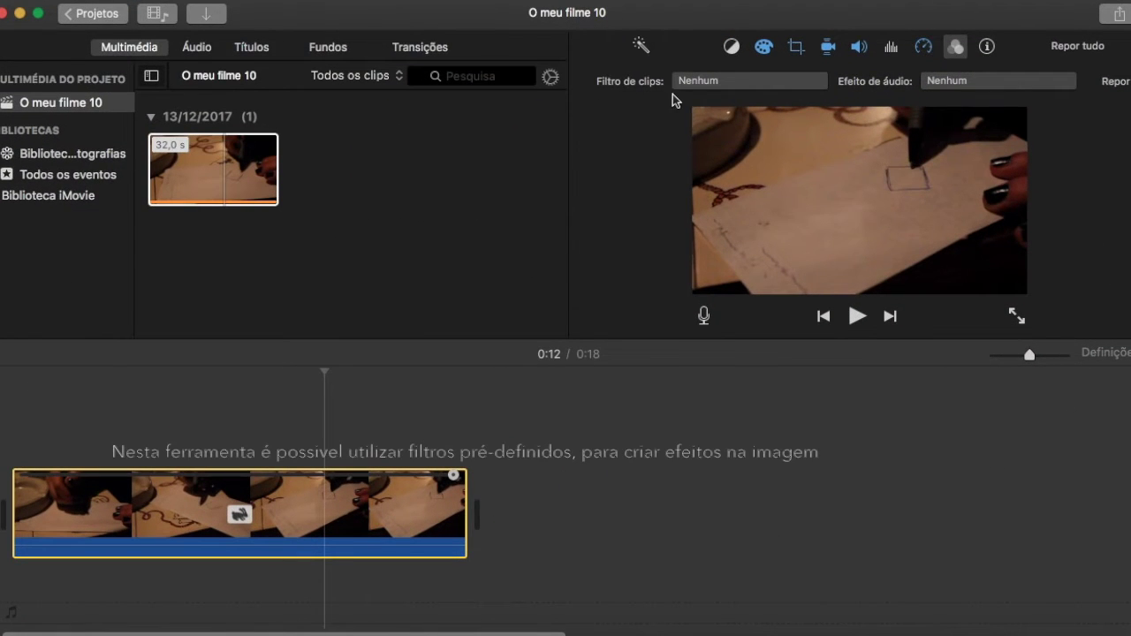
Step: Apply the Flashback clip filter to the clip
click(718, 79)
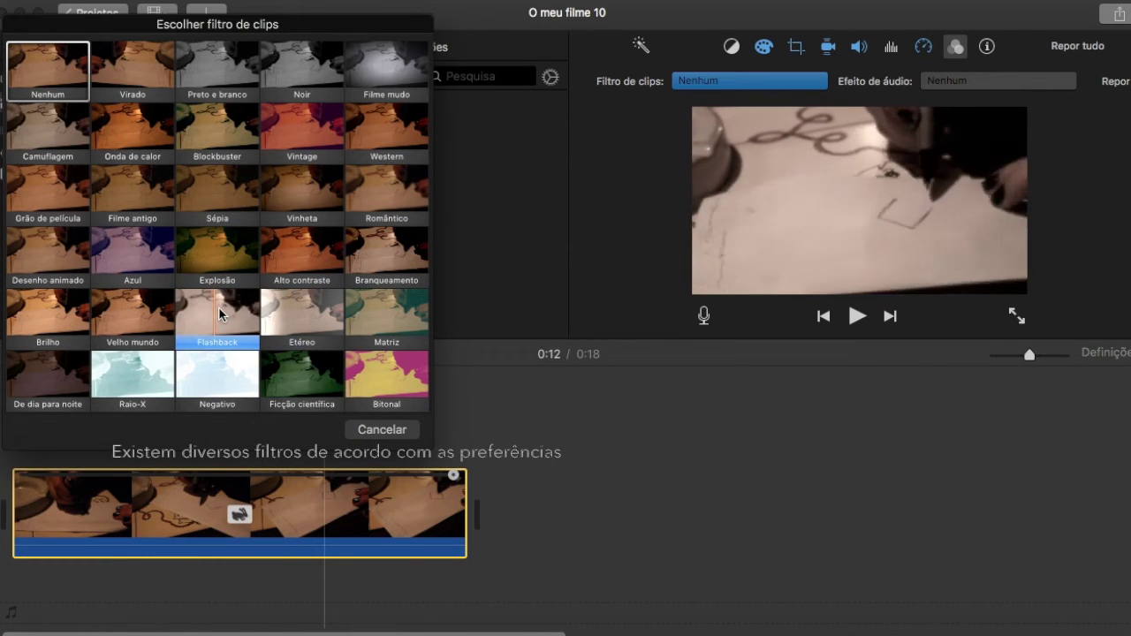
click(220, 311)
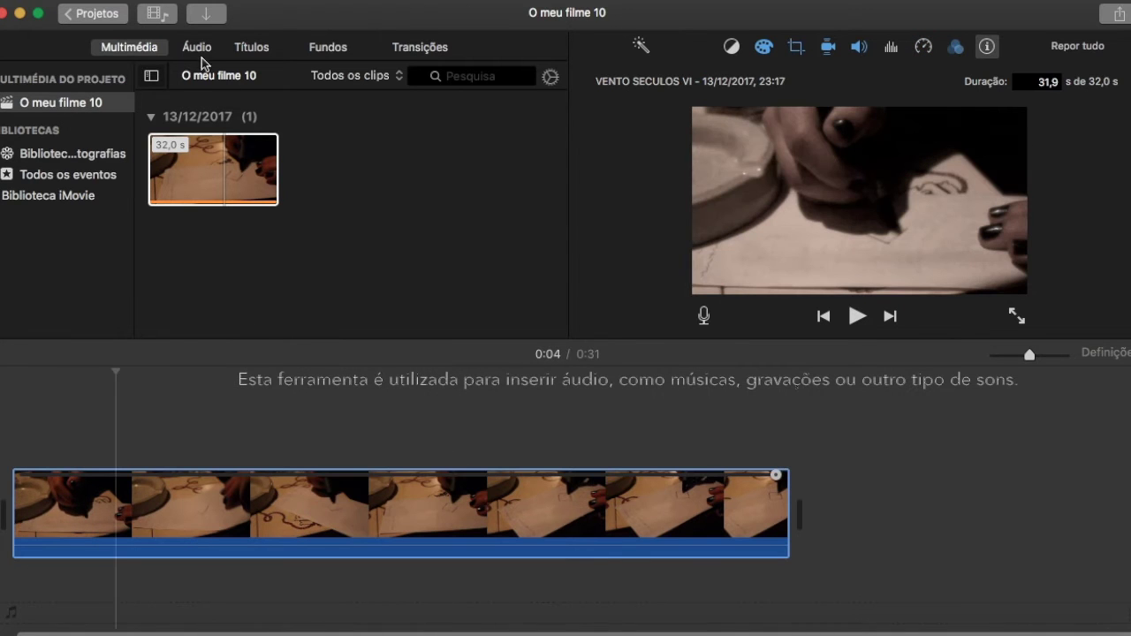
Step: Add the song Alberta Blues from iTunes below the video and trim its beginning to about 3.1 min, starting with the clip
click(192, 53)
click(187, 506)
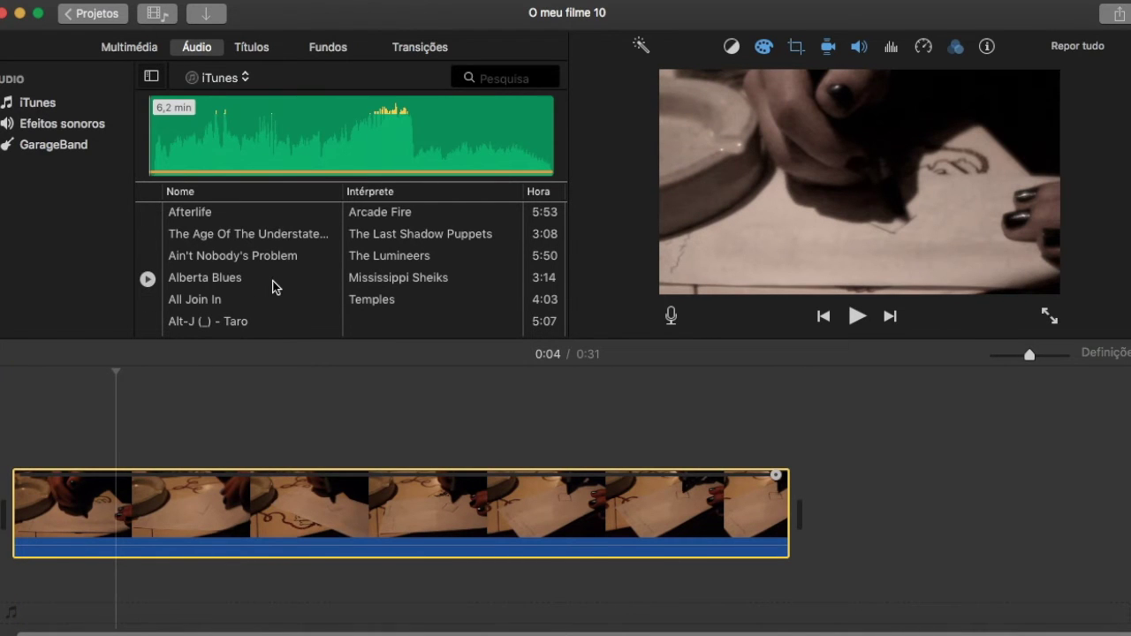
drag(245, 277, 27, 592)
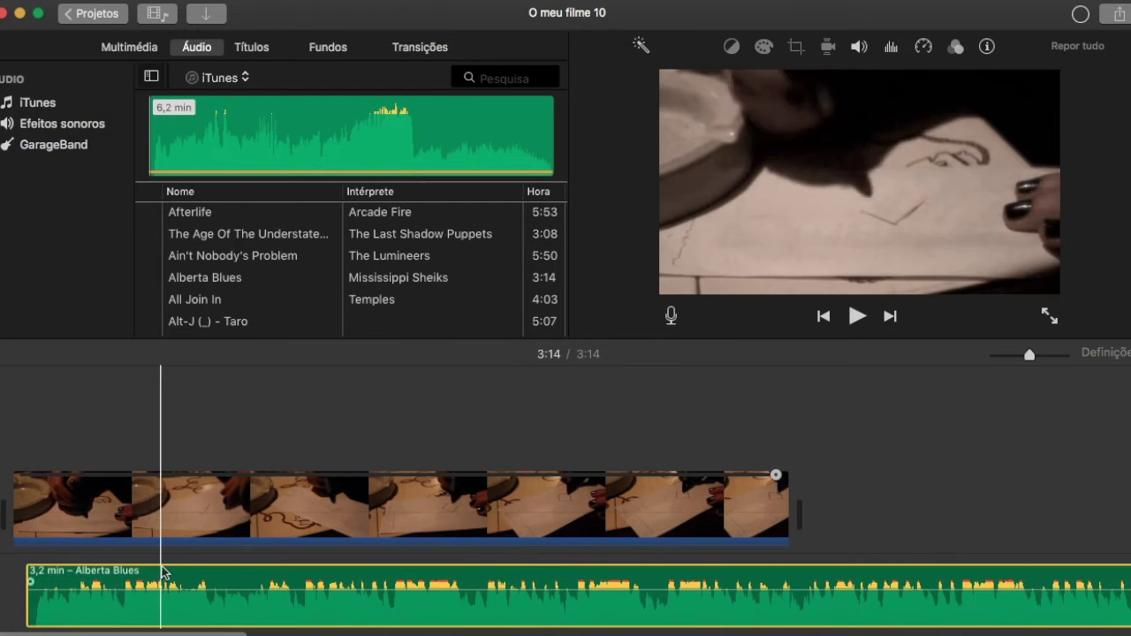
drag(165, 592, 29, 601)
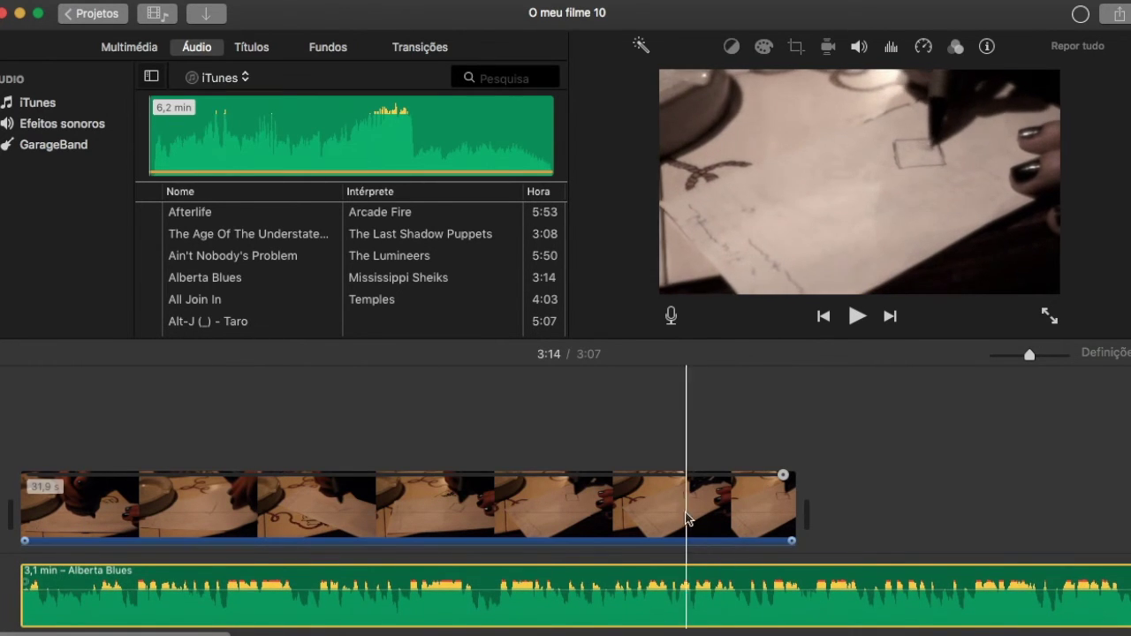
Step: Add a Padrão title above the start of the clip
scroll(688, 520, right, 10)
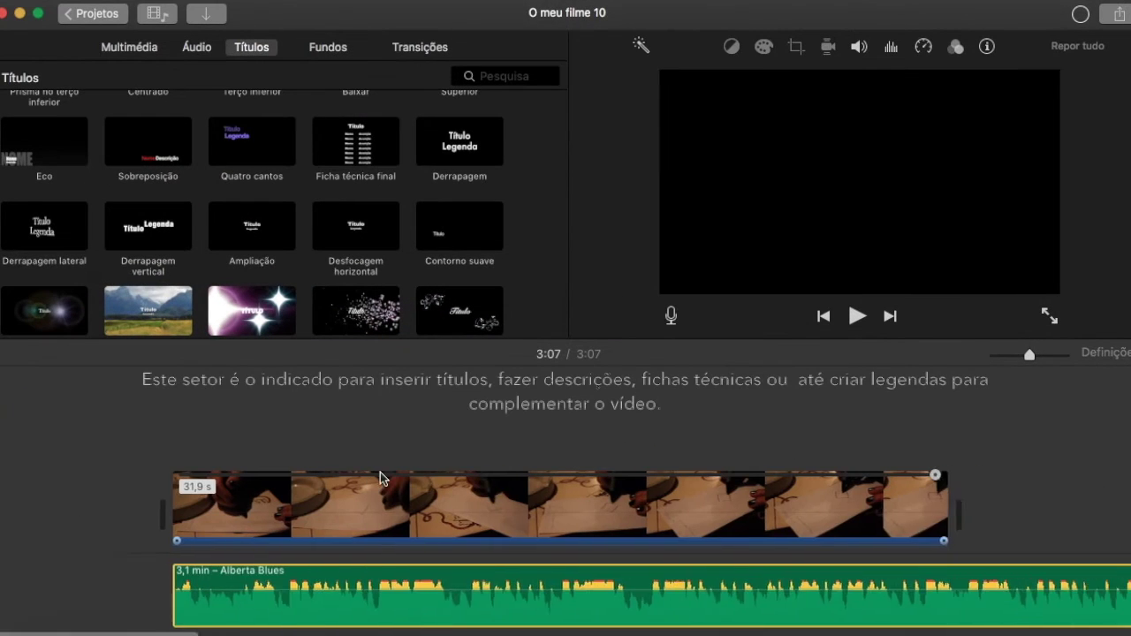
scroll(380, 478, right, 3)
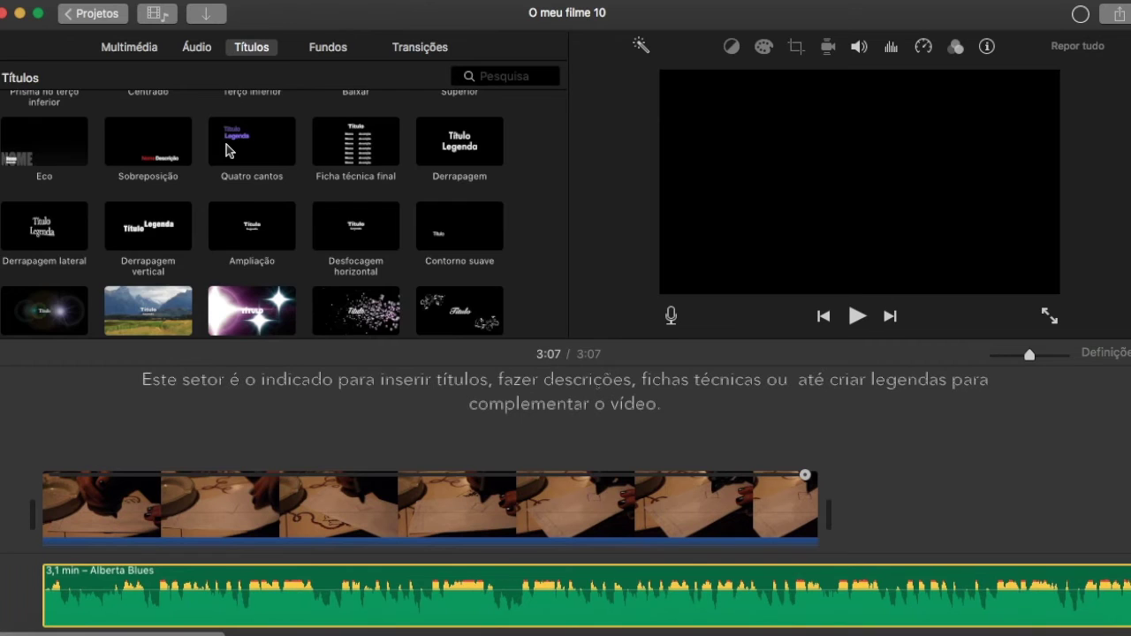
scroll(227, 151, up, 5)
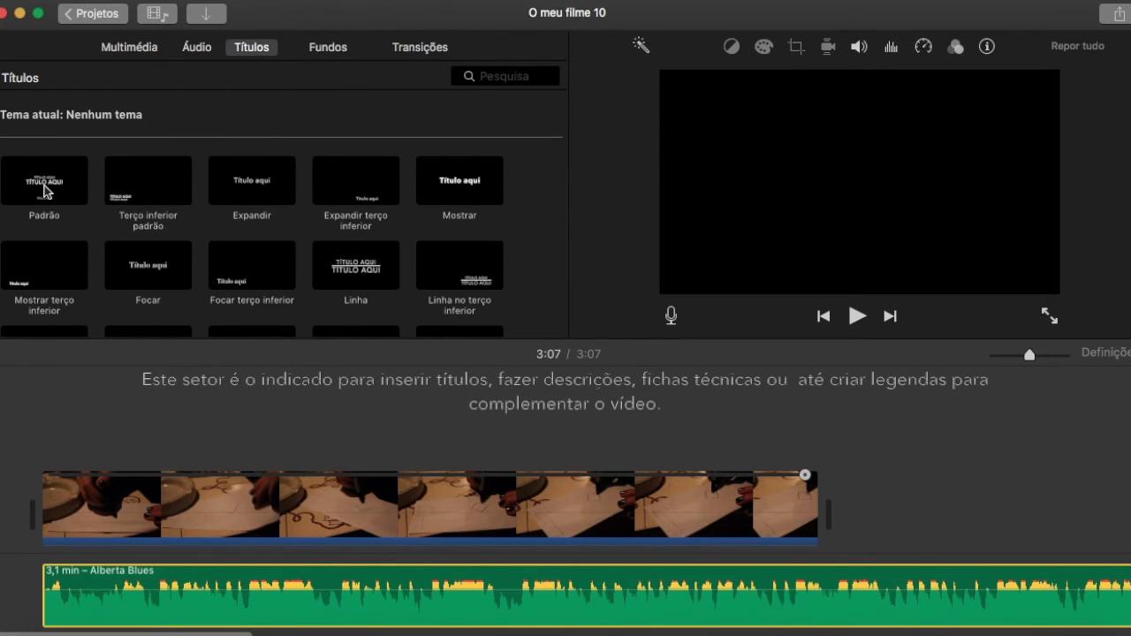
drag(45, 190, 47, 408)
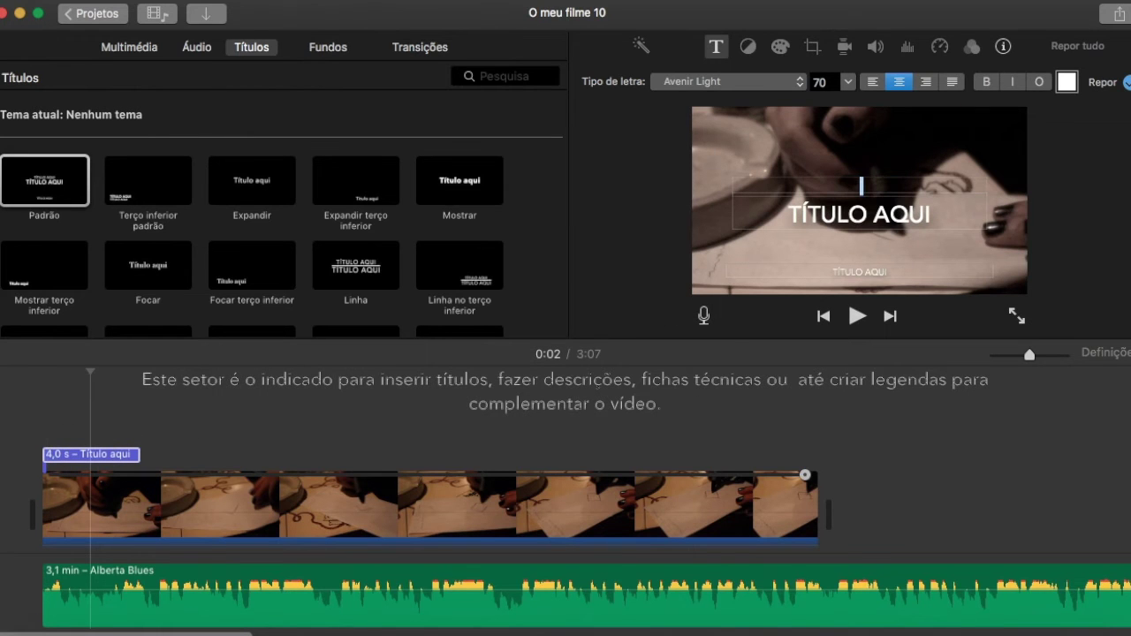
Step: Replace the title's main text with "UM PEQUENO TUTORIAL DO IMOVIE"
drag(937, 218, 833, 215)
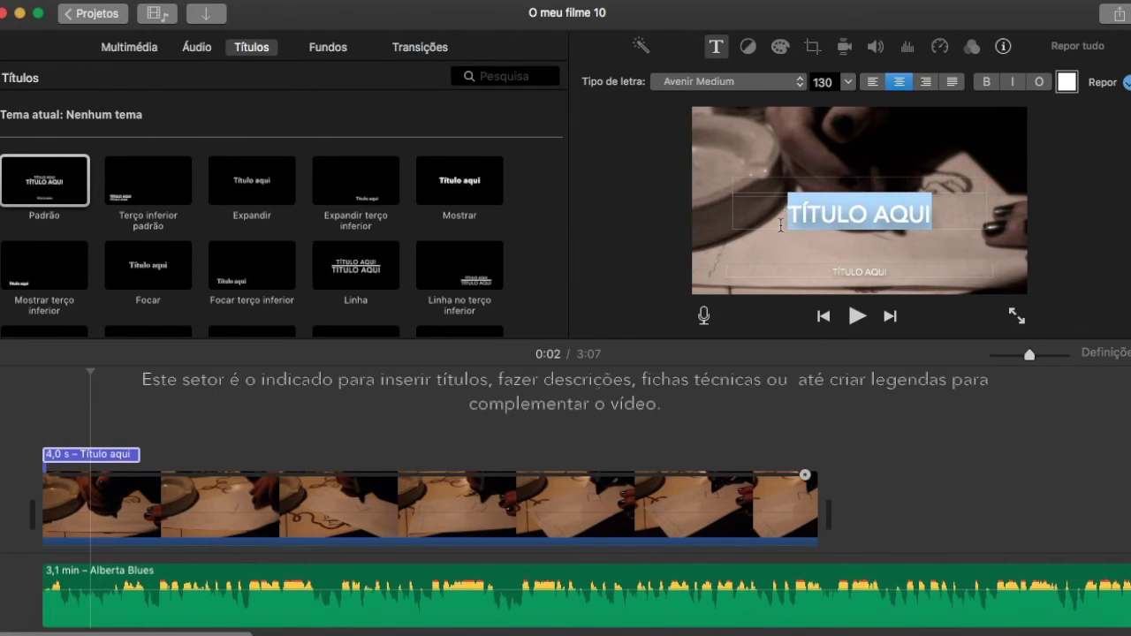
key(BackSpace)
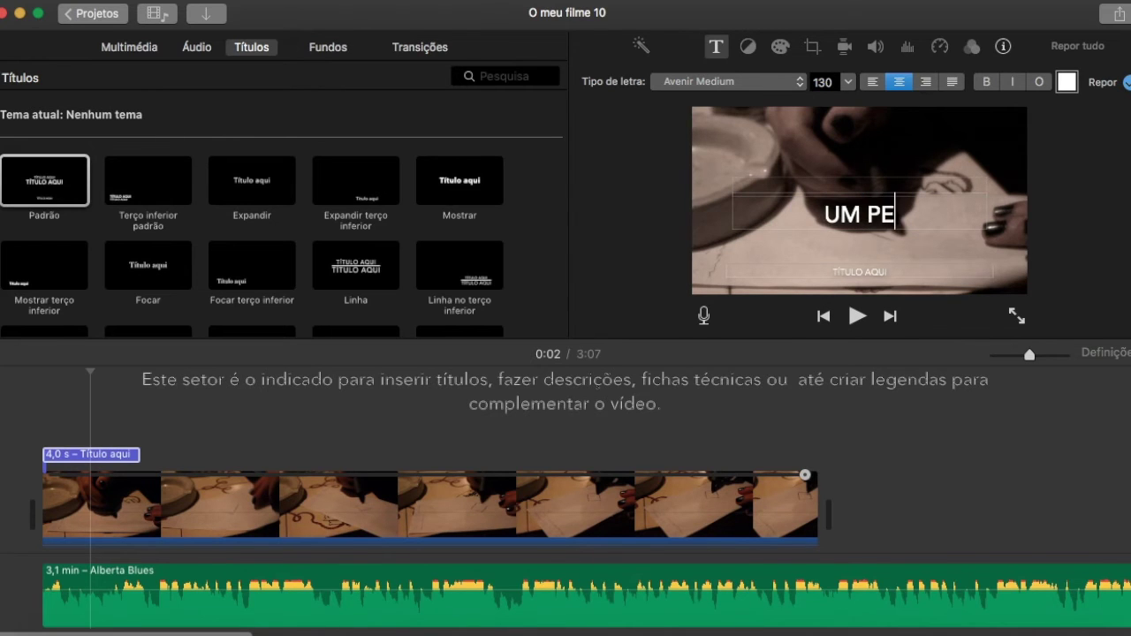
text(TUTORIAL)
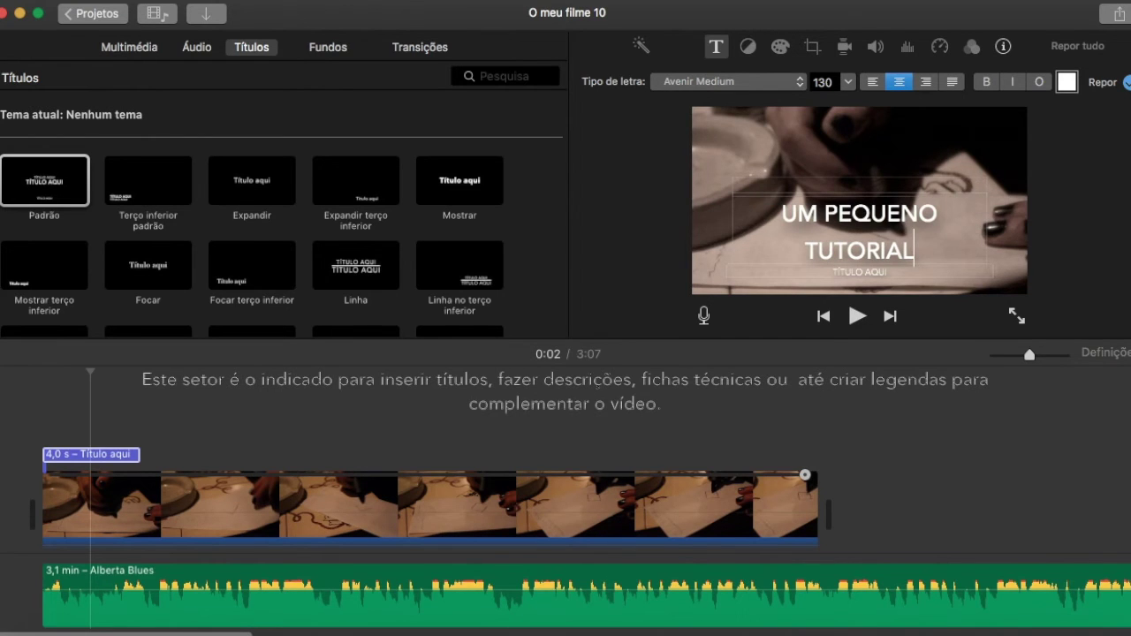
text( DO IMOVIE)
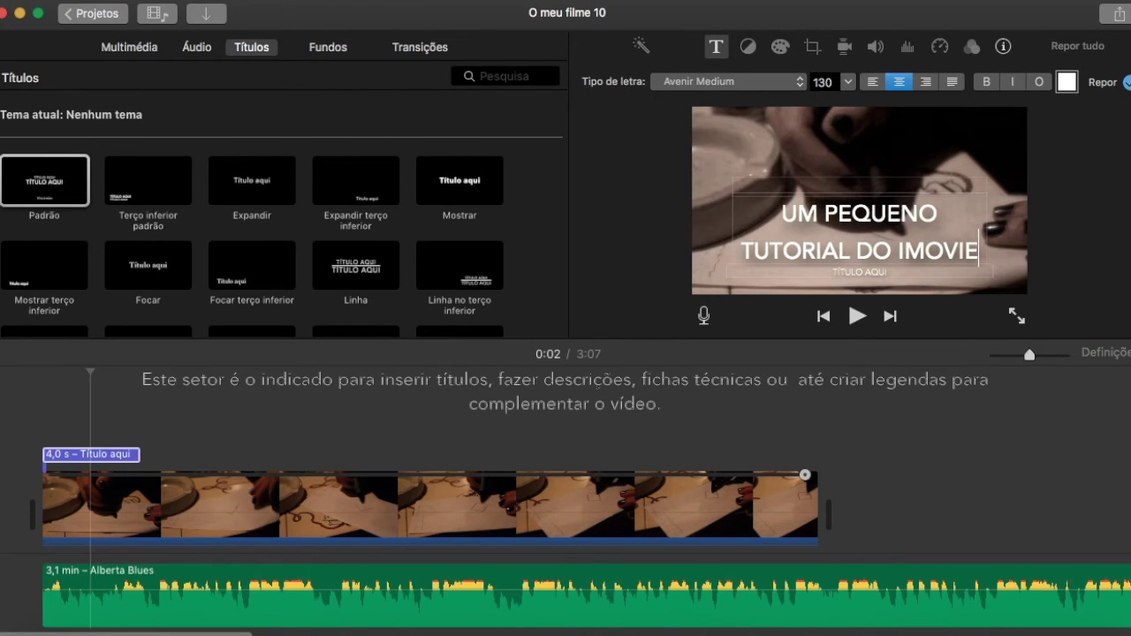
Step: Play the video from the start of the clip past the end of the opening title
key(super+a)
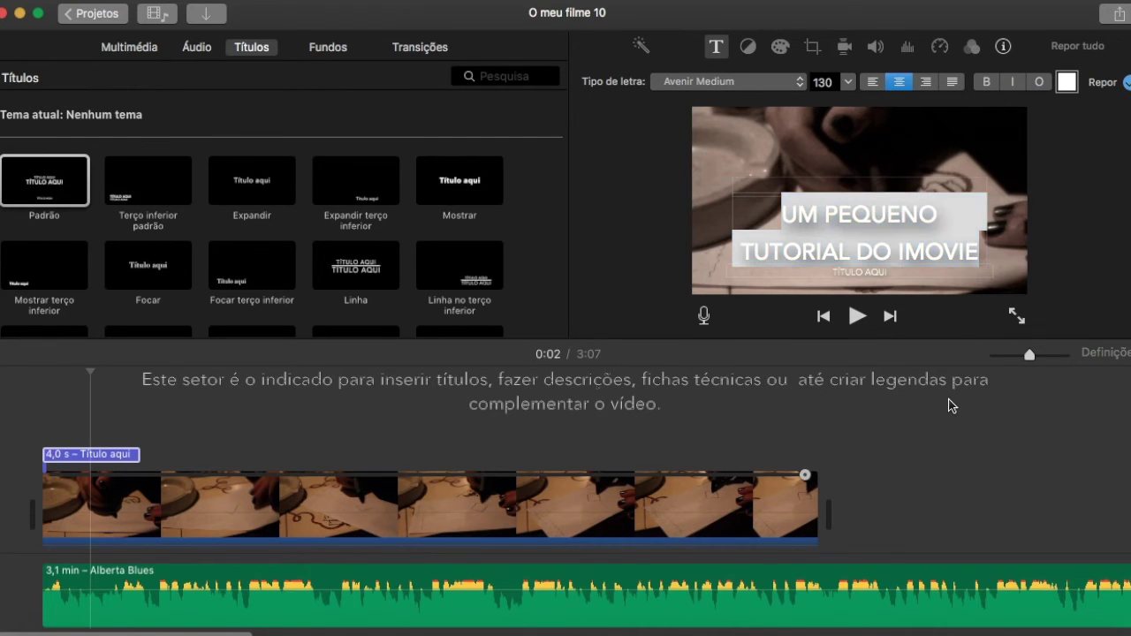
click(46, 508)
key(space)
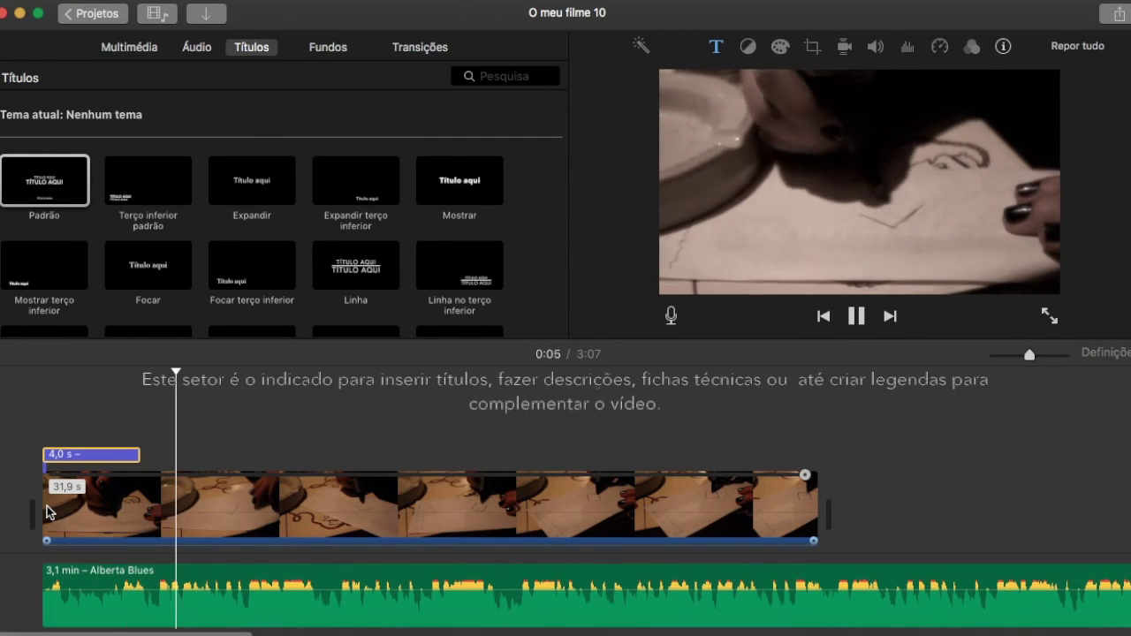
key(space)
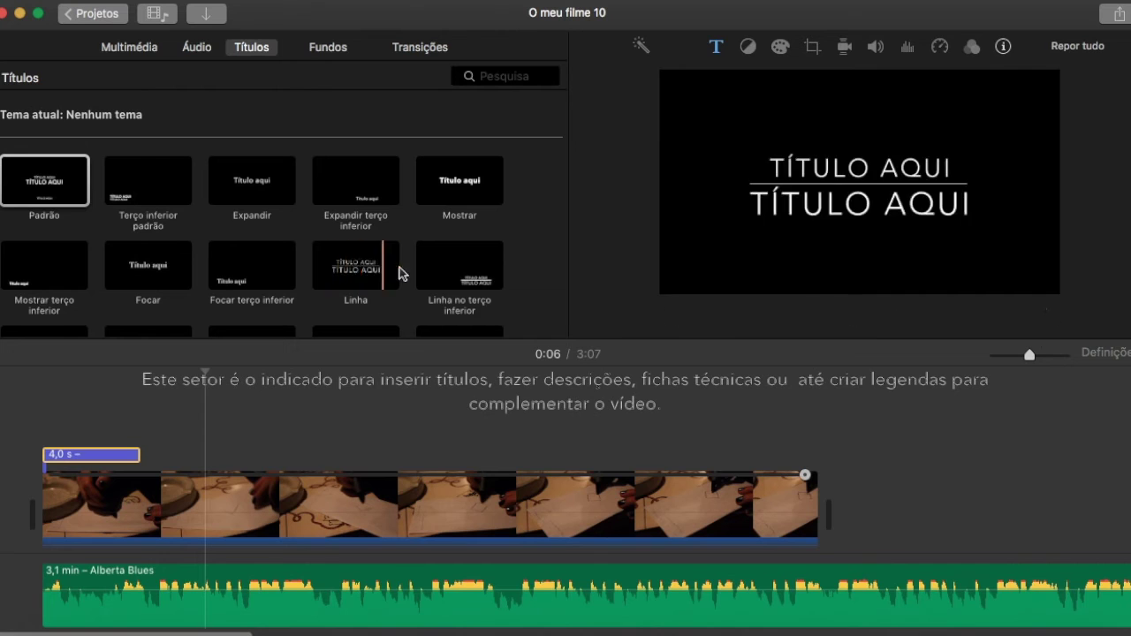
Step: Add a Ficha técnica final title above the last part of the clip
scroll(402, 274, down, 2)
scroll(402, 274, down, 5)
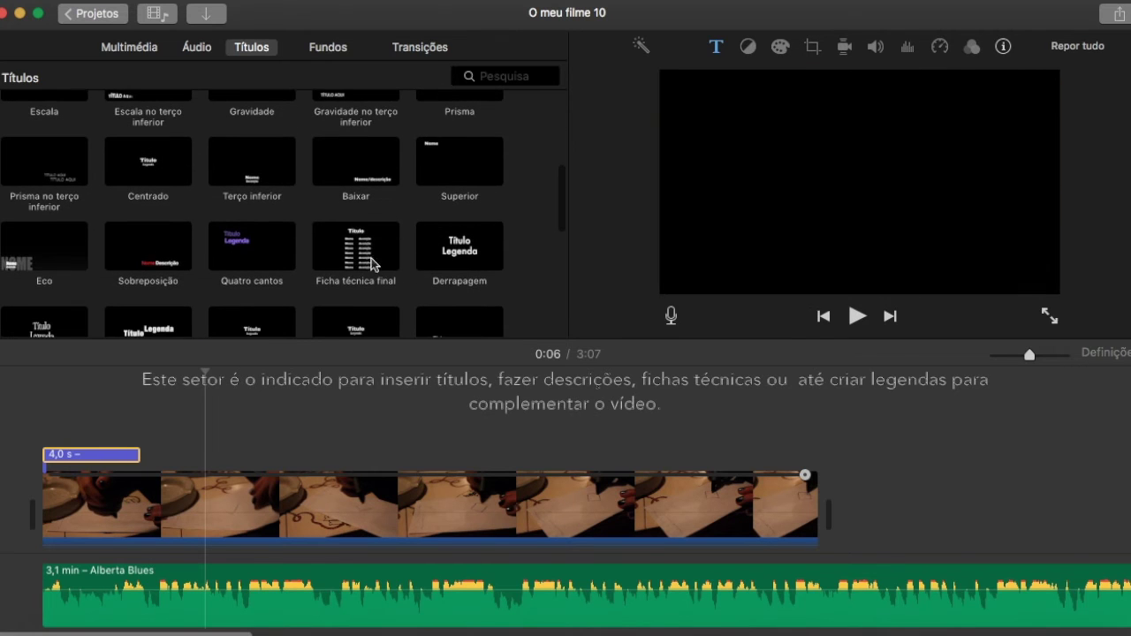
drag(360, 255, 635, 408)
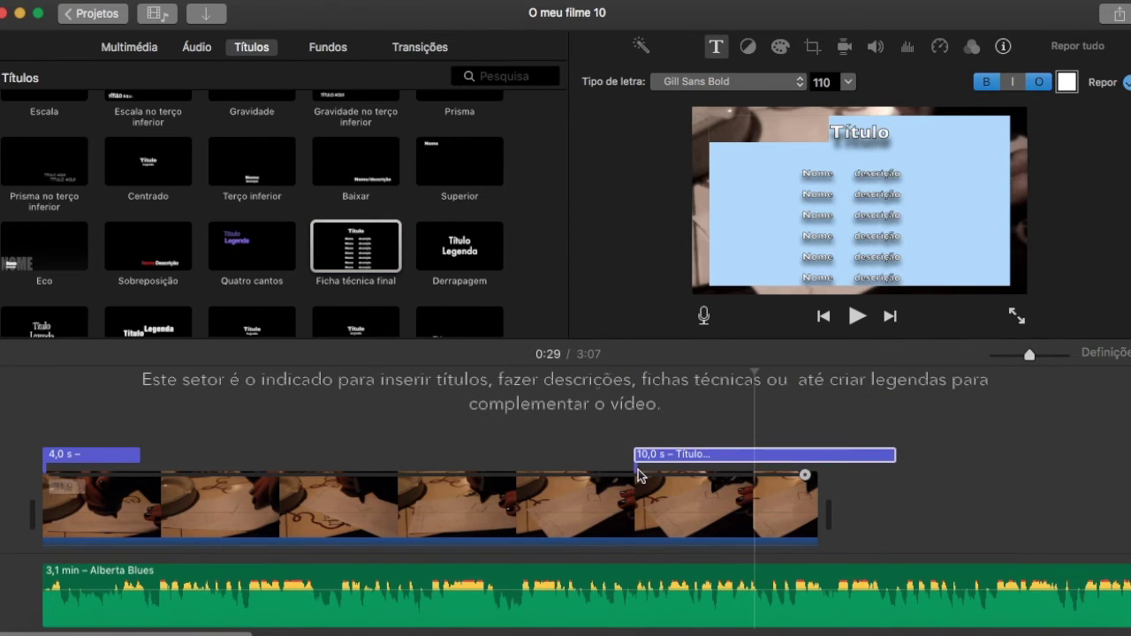
Step: Replace the credits heading with "Ficha Técnica" and delete the placeholder name and description rows below it
click(891, 135)
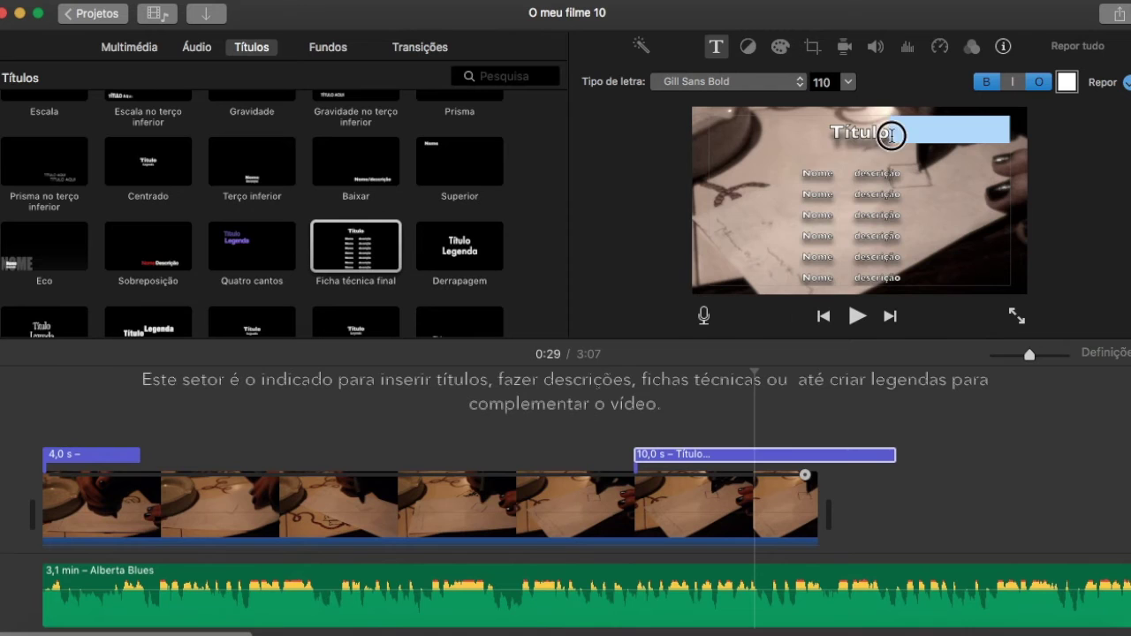
key(BackSpace)
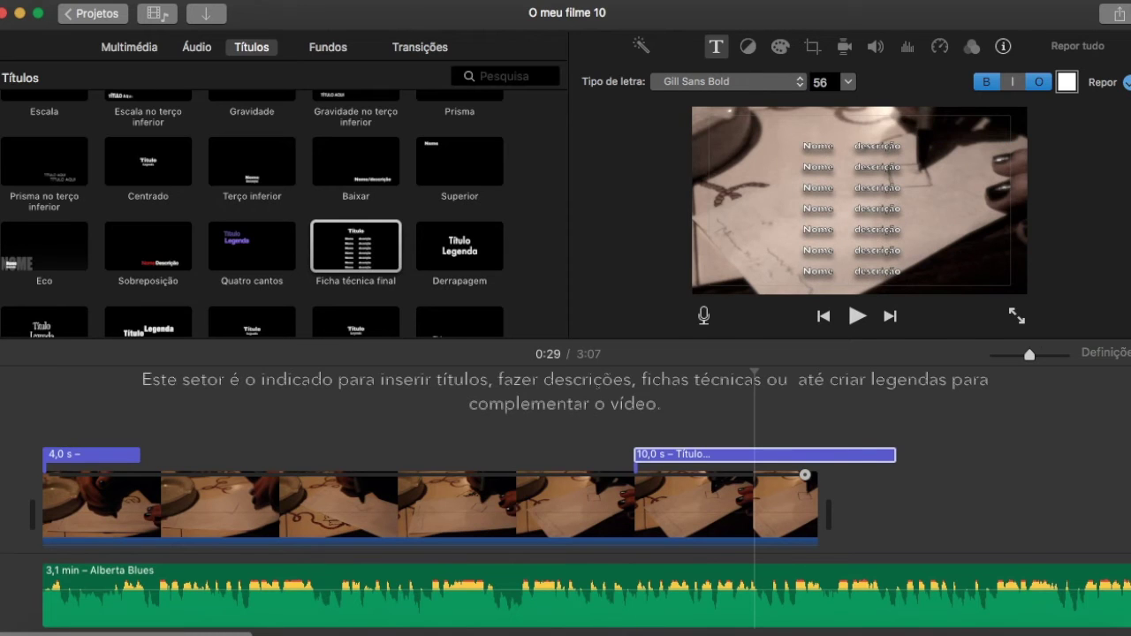
text(Ficha)
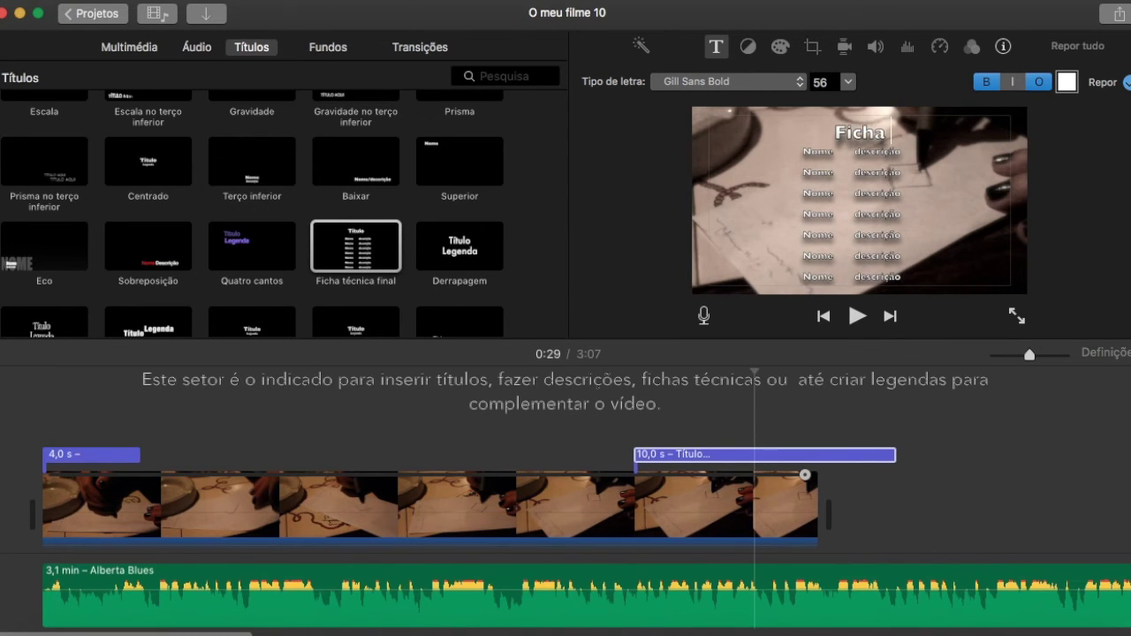
text( Técnica)
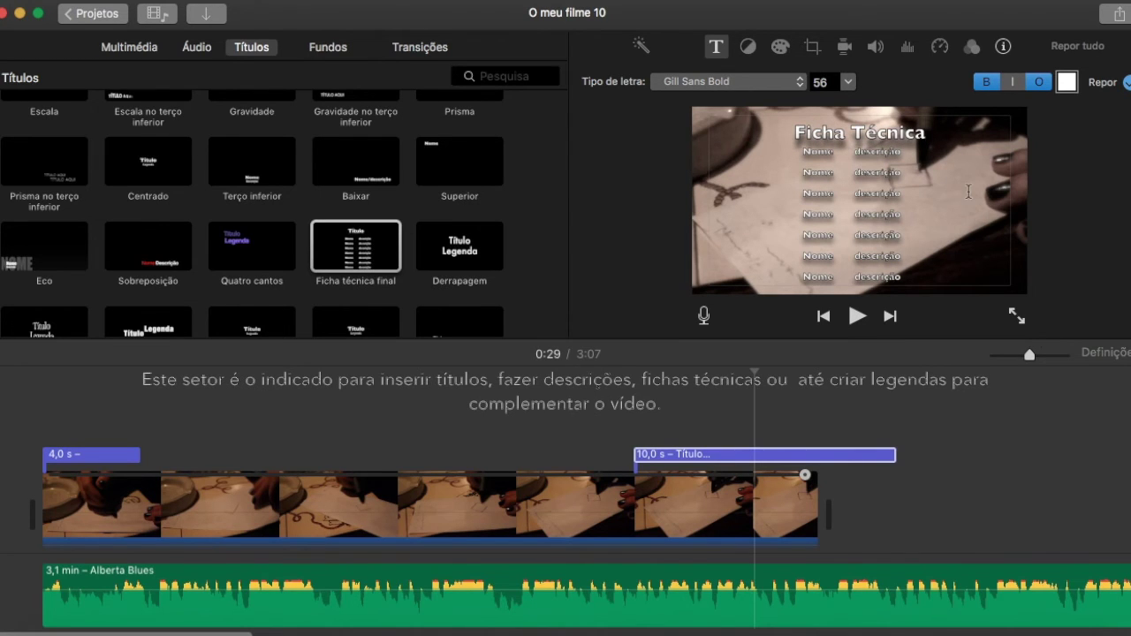
key(Return)
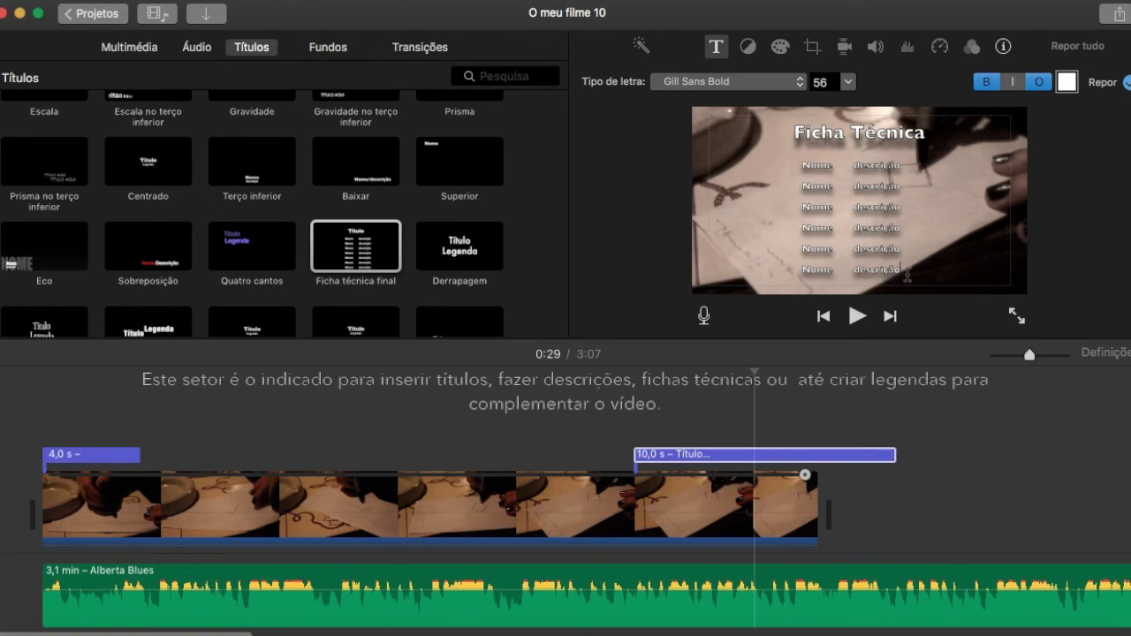
drag(803, 165, 979, 305)
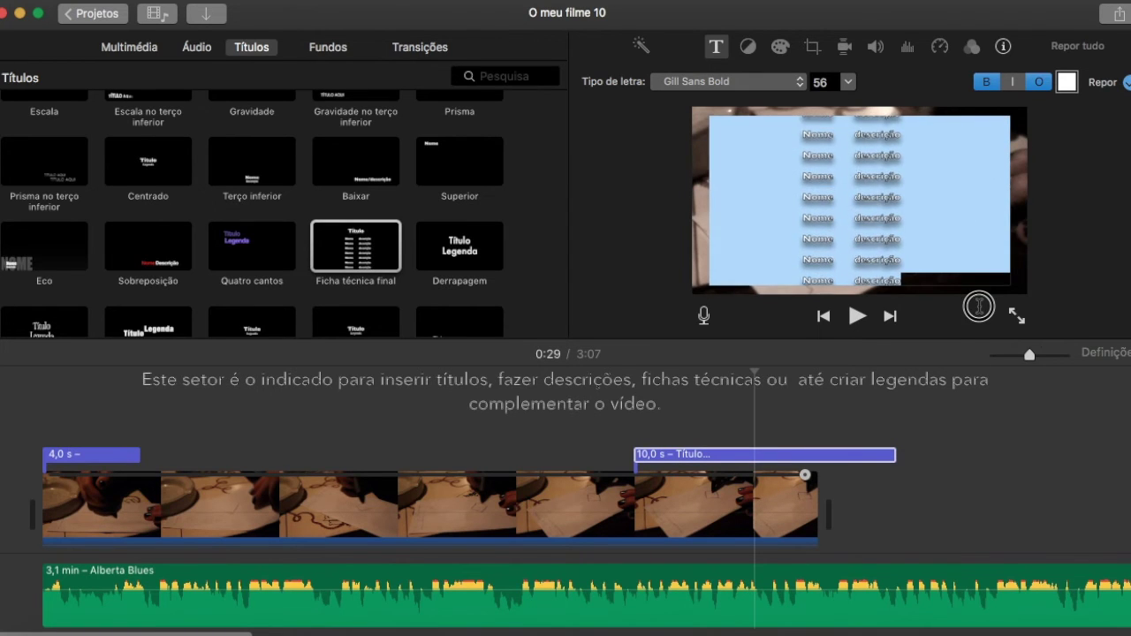
key(BackSpace)
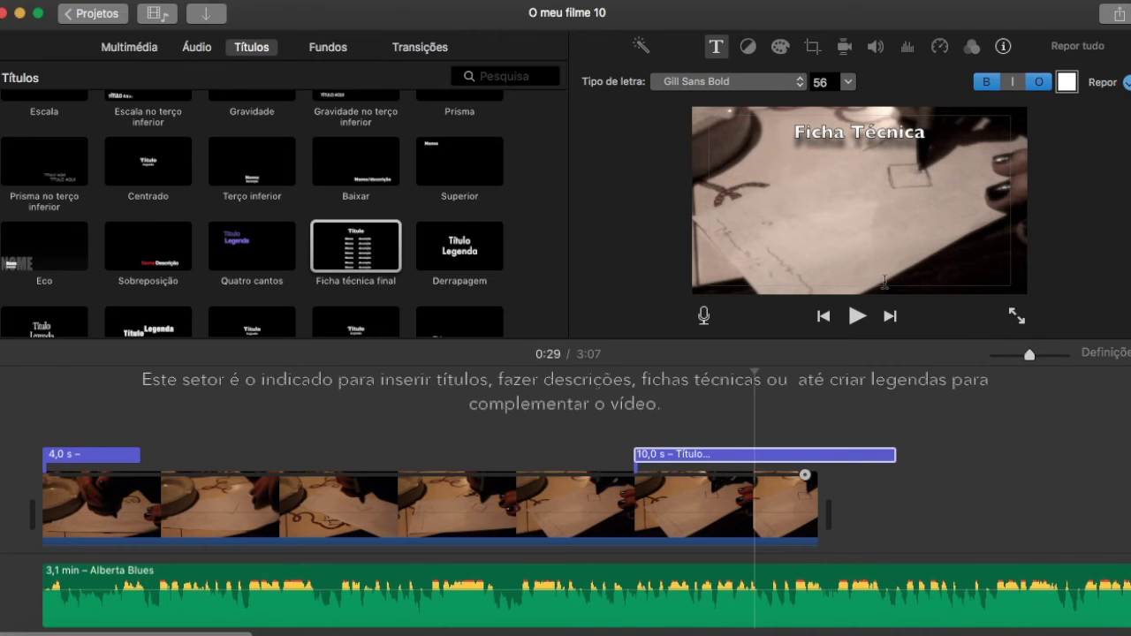
Step: Preview the Ficha Técnica credits in playback and browse the other title styles and the available backgrounds
click(607, 455)
key(space)
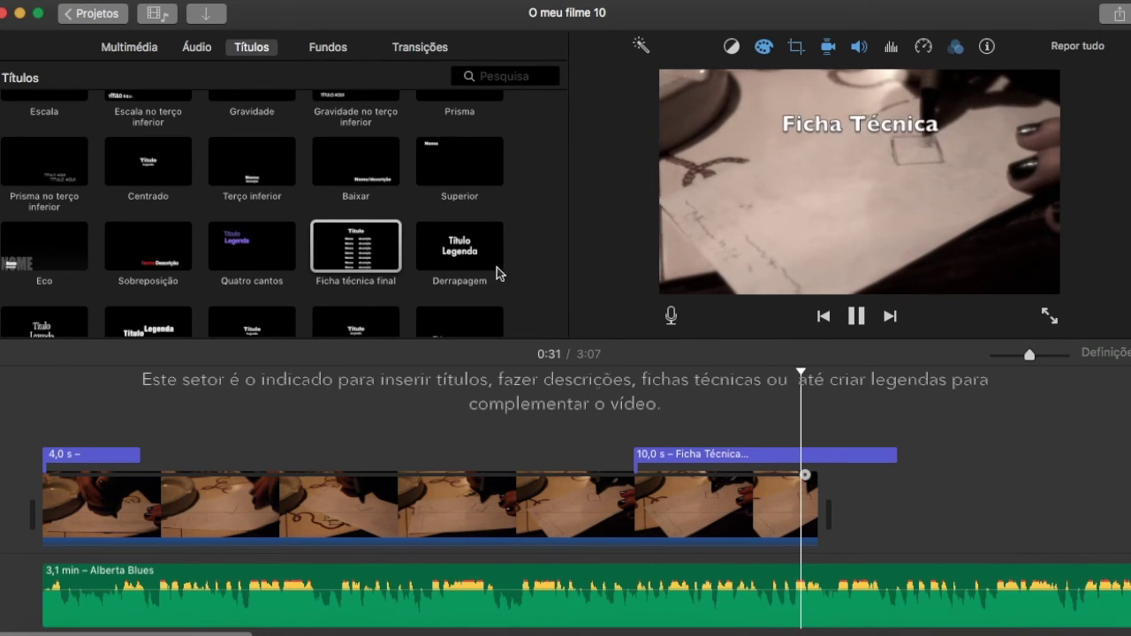
scroll(467, 226, down, 2)
click(466, 221)
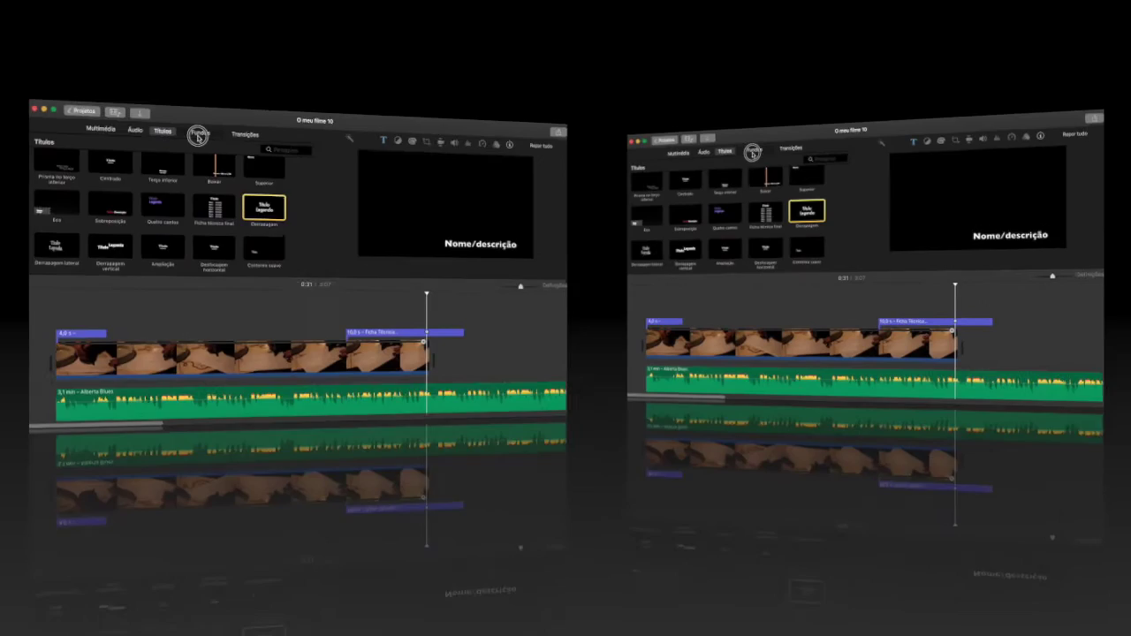
click(322, 53)
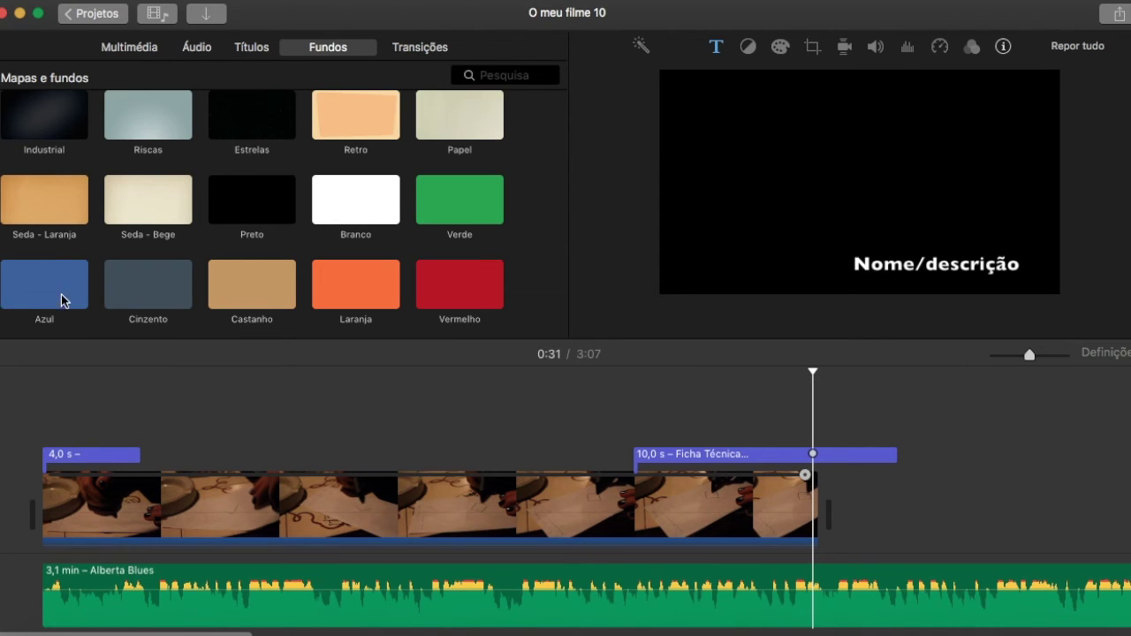
scroll(298, 293, up, 5)
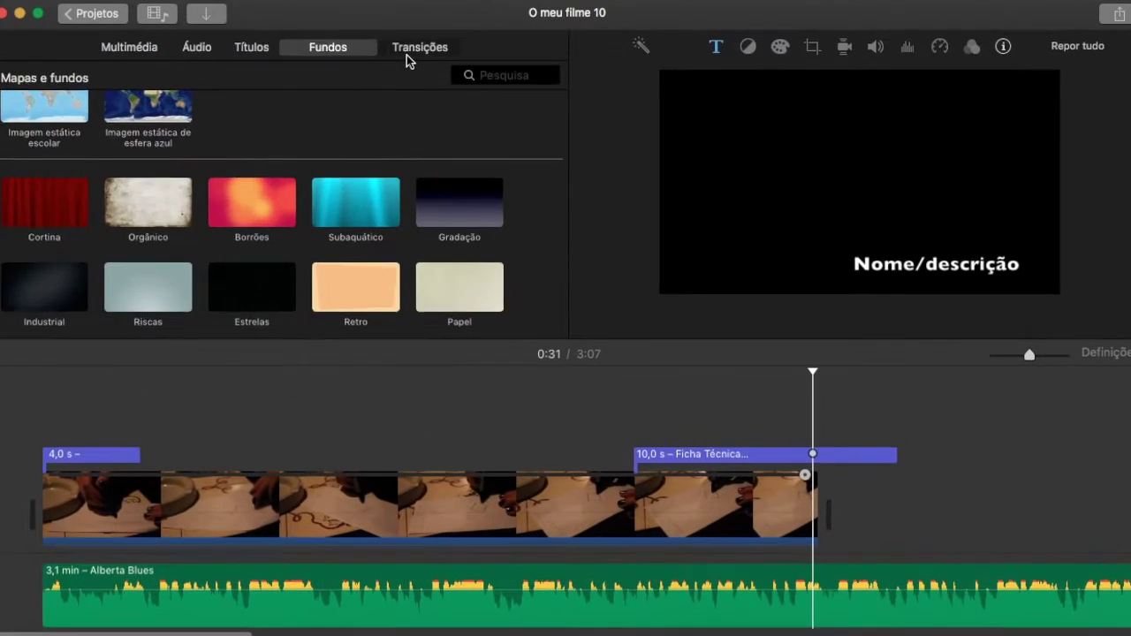
Step: Add a Fade para preto transition at the end of the clip and append the 28.6 s project clip after it
click(407, 54)
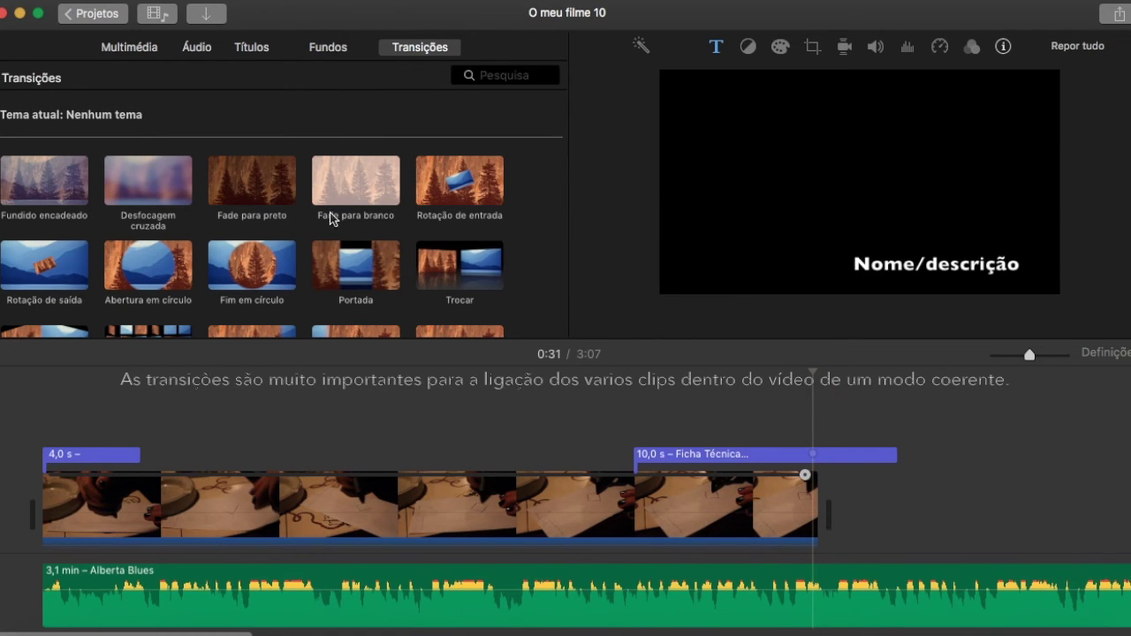
drag(279, 197, 809, 513)
click(129, 47)
drag(240, 172, 853, 517)
Step: Delete the Ficha Técnica title and play the passage between the two clips
click(717, 456)
key(Delete)
click(725, 455)
key(space)
key(space)
Step: Delete the transition between the two clips and play the direct cut
click(809, 514)
key(Delete)
click(725, 521)
key(space)
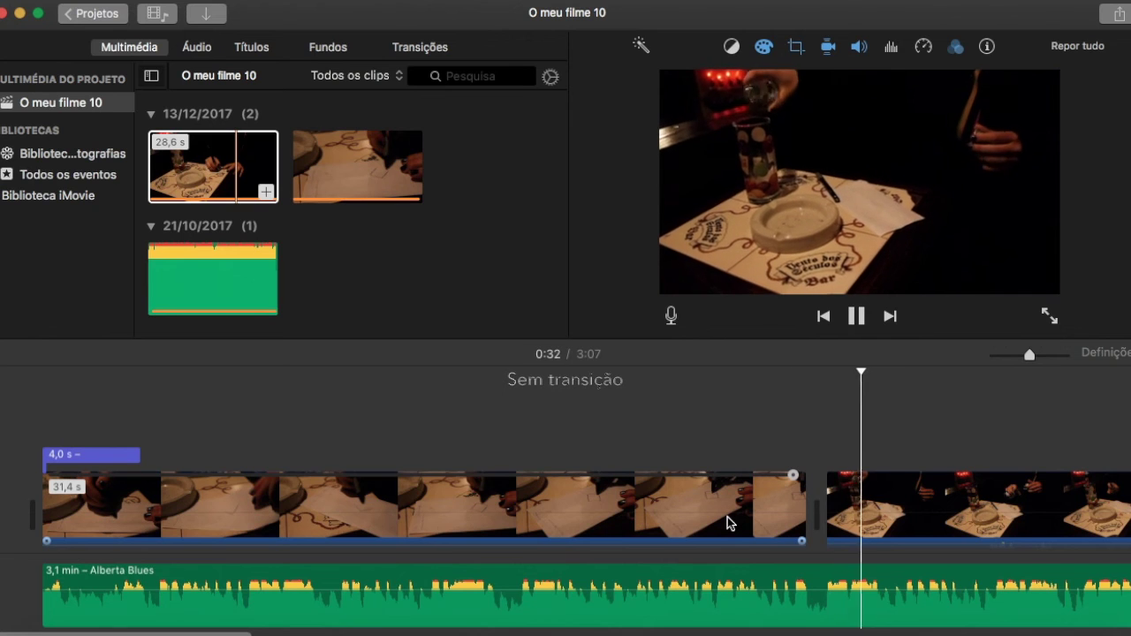
key(space)
Step: Add a Fade para preto transition between the two clips and play it
click(420, 47)
drag(253, 212, 808, 513)
key(space)
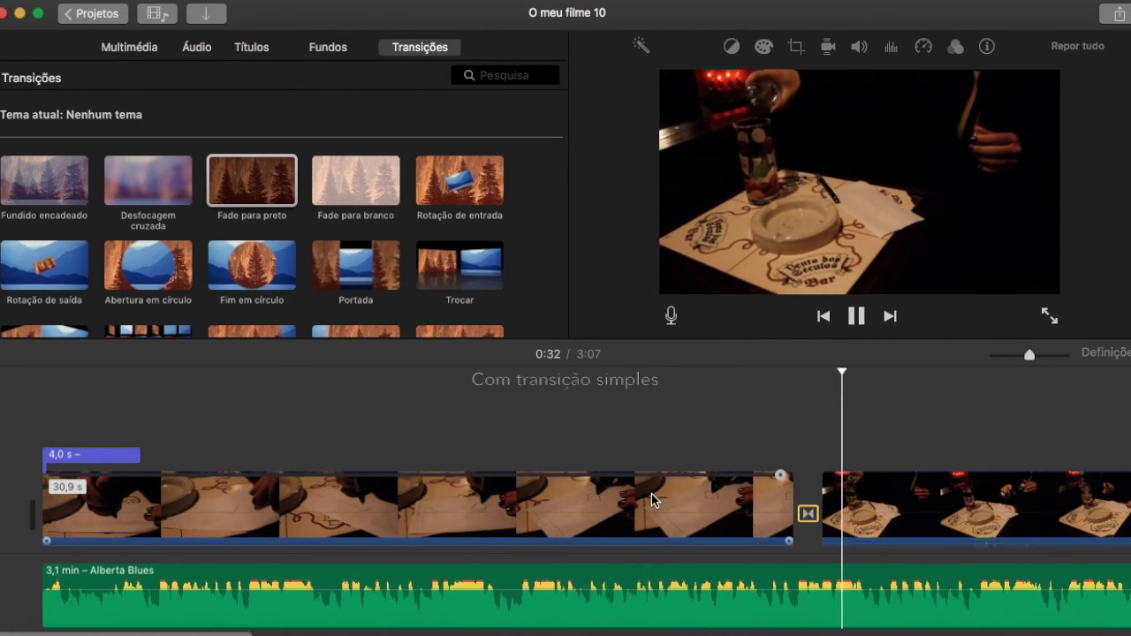
key(space)
Step: Replace the transition between the two clips with Apaga - direita and play it
scroll(470, 227, down, 5)
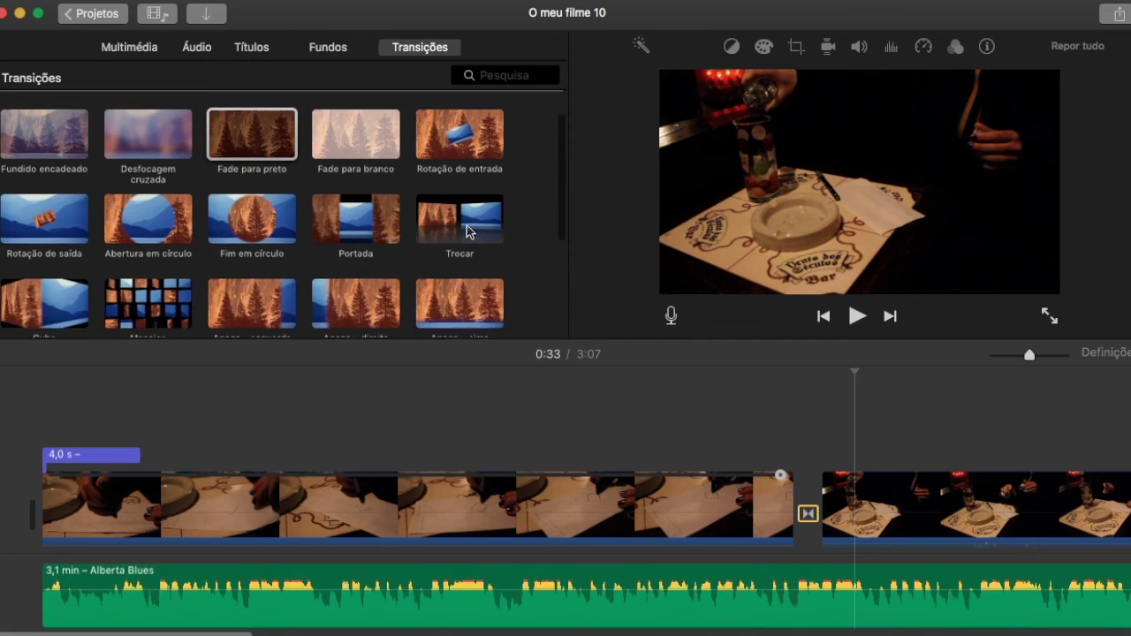
drag(385, 218, 808, 514)
key(space)
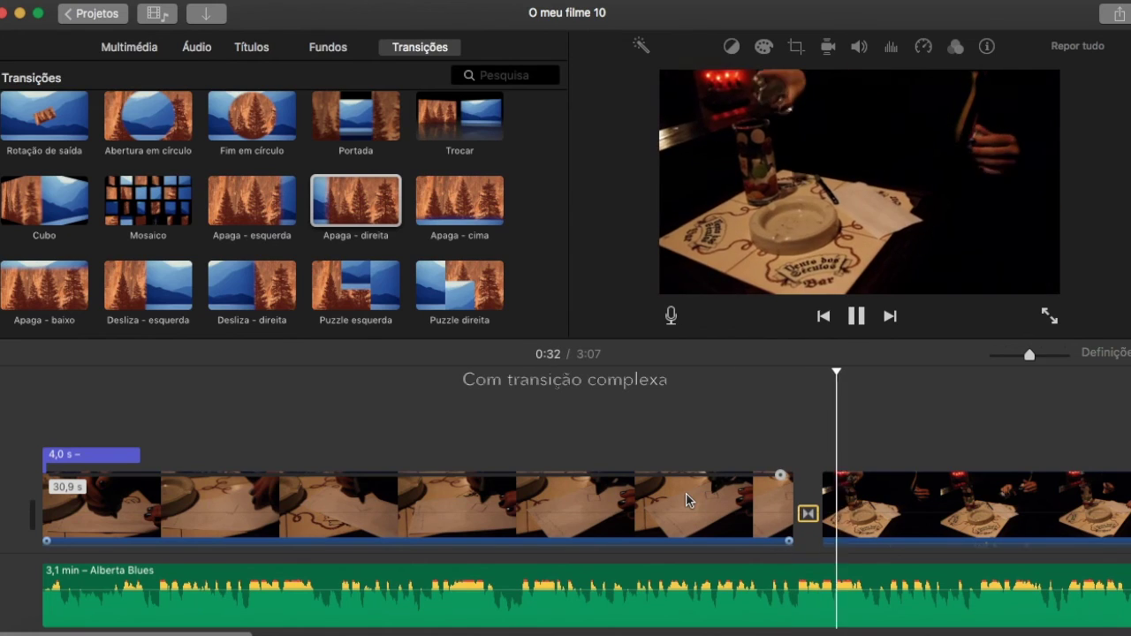
key(space)
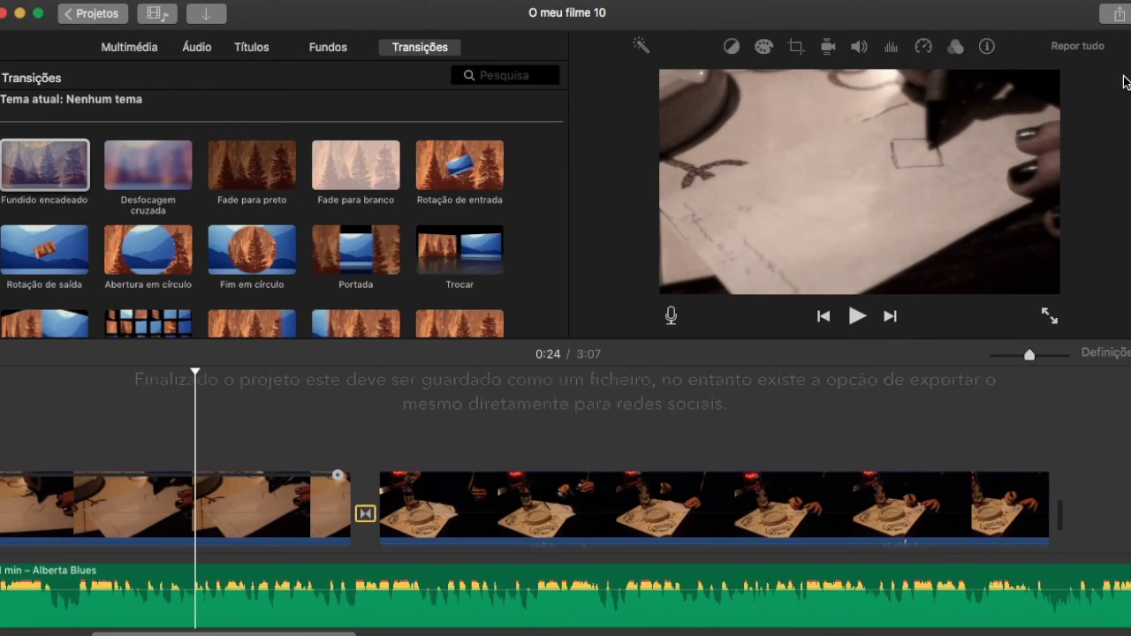
Step: Export the project as a 1080p video and audio file named "Título" in Secretária
click(1118, 16)
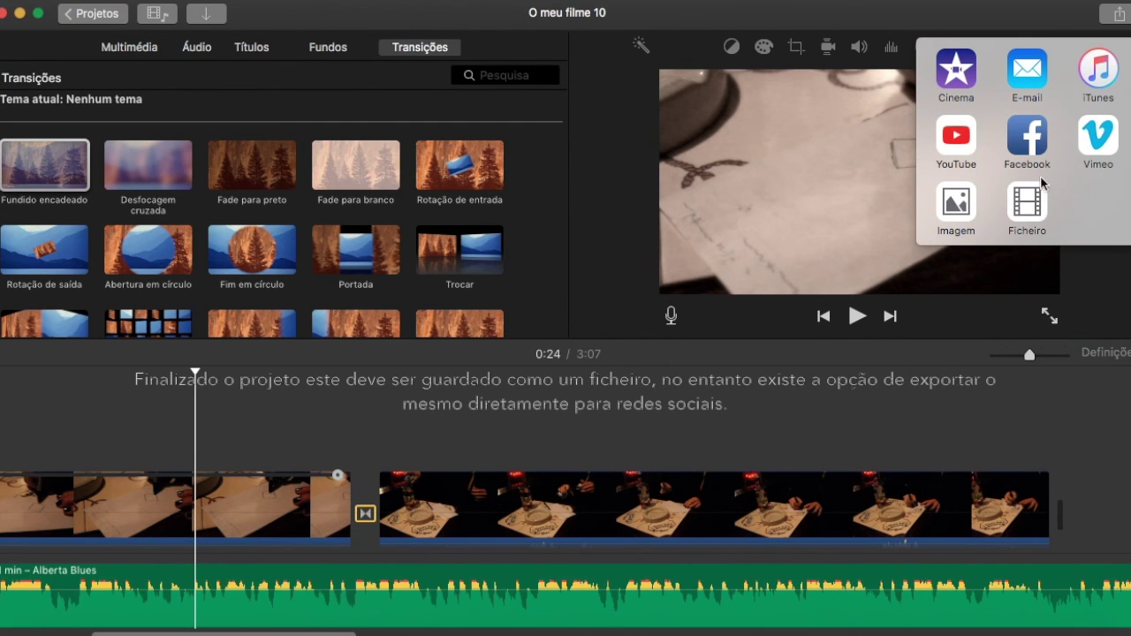
click(1026, 208)
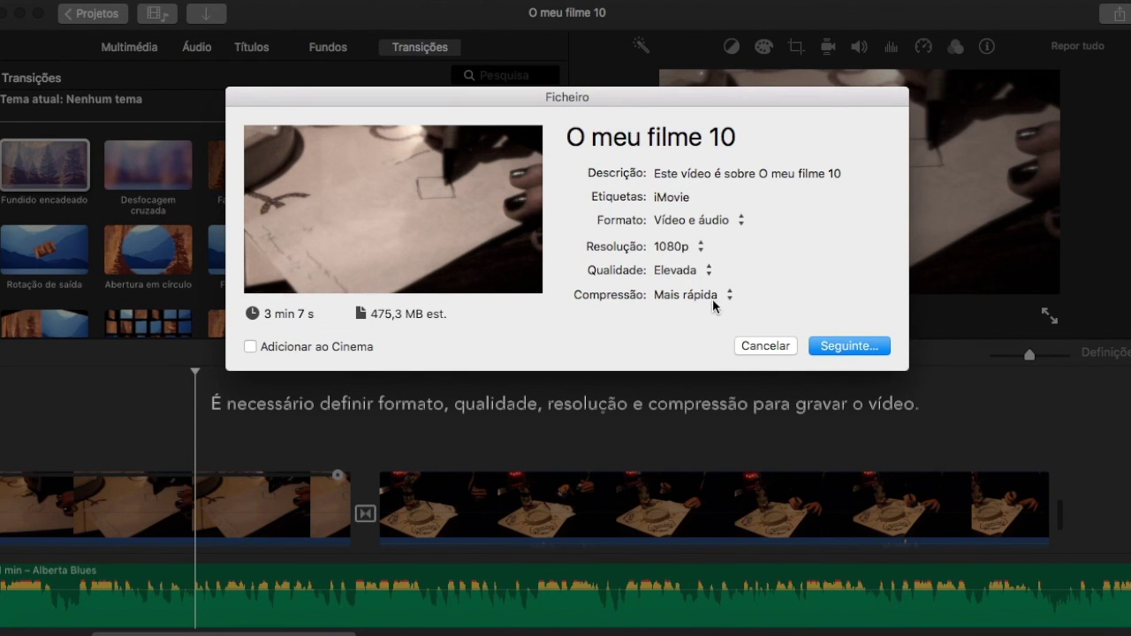
click(862, 350)
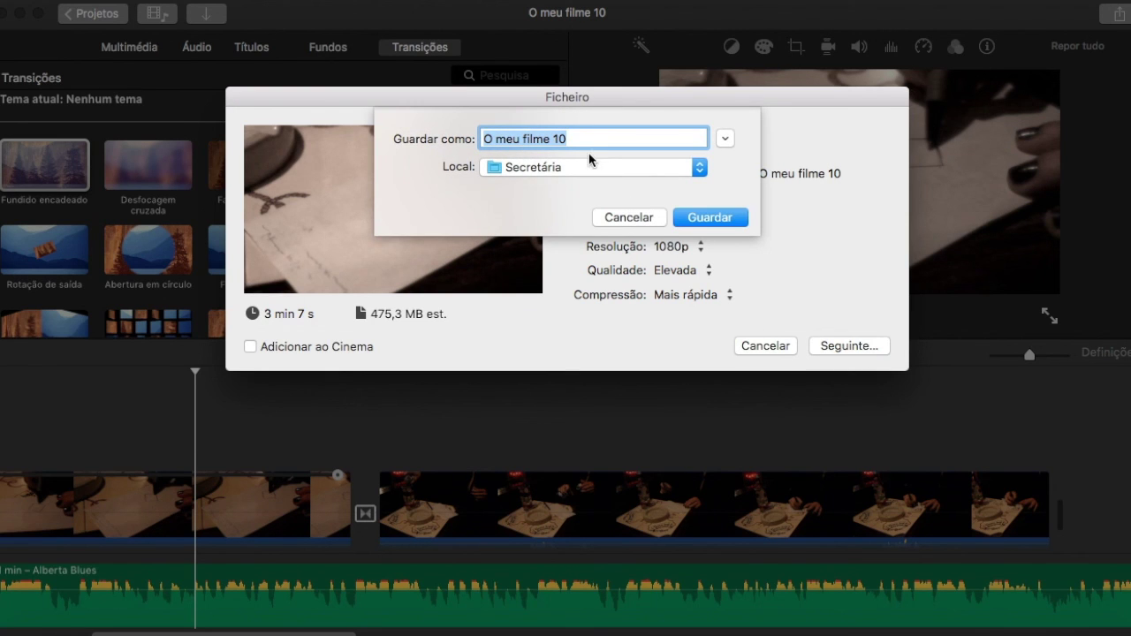
key(BackSpace)
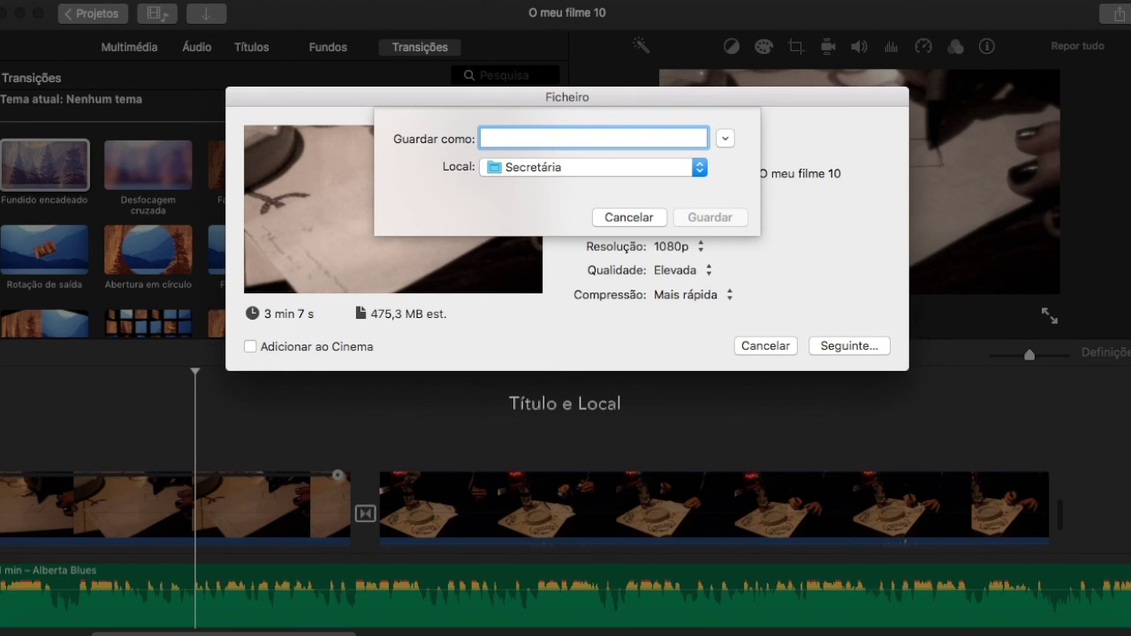
text(Título)
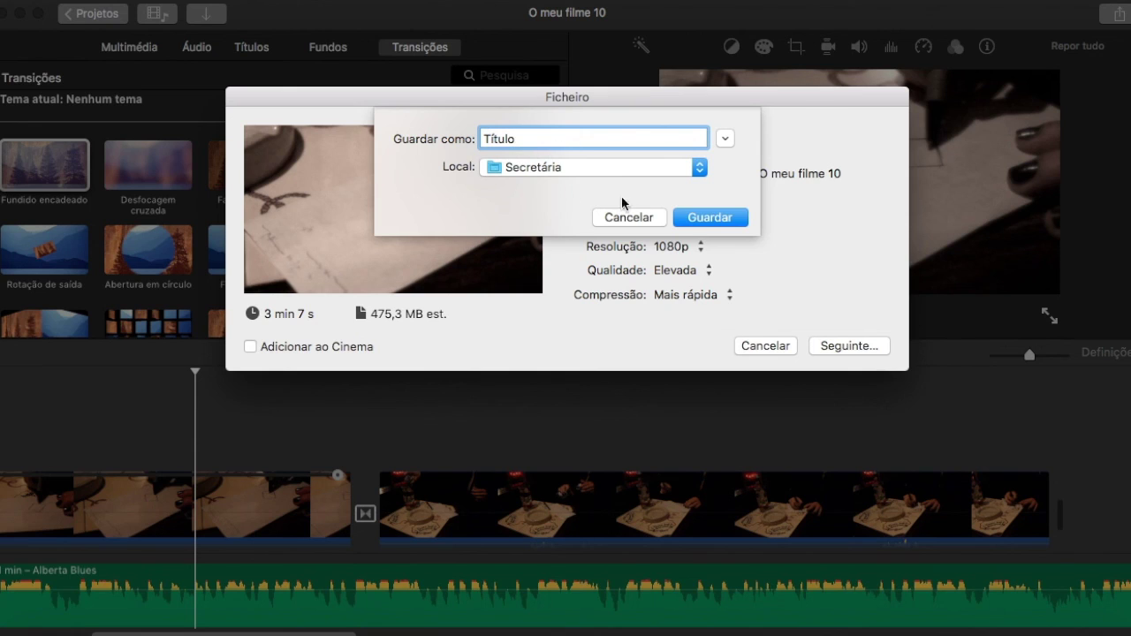
click(705, 219)
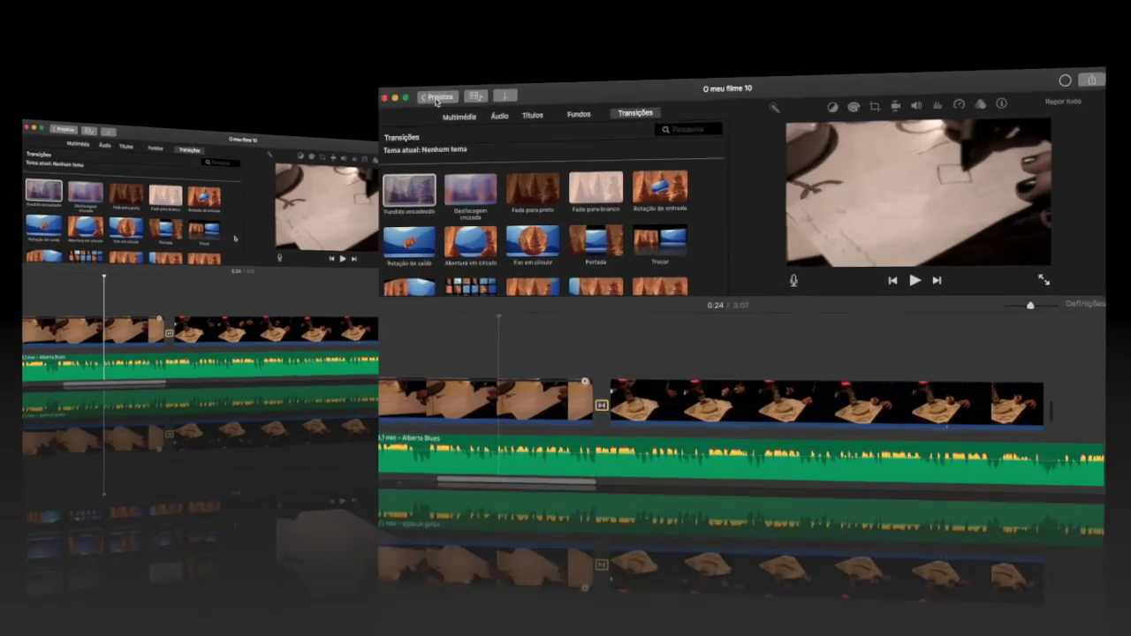
Step: Return to the projects overview, saving the project under the name "Título"
key(BackSpace)
text(Título)
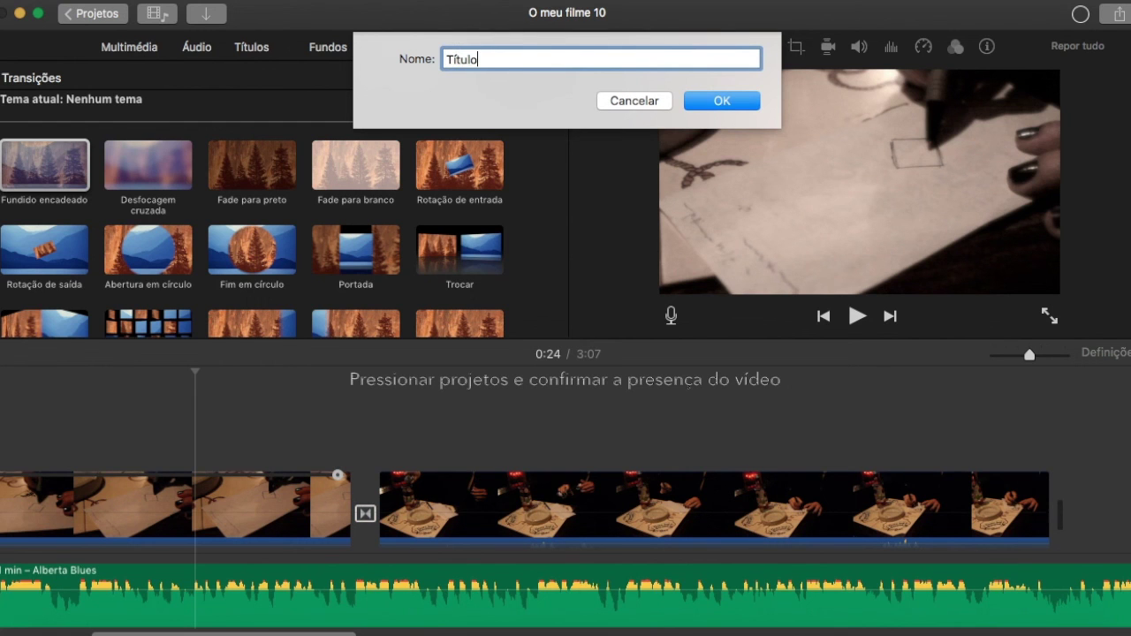
key(Return)
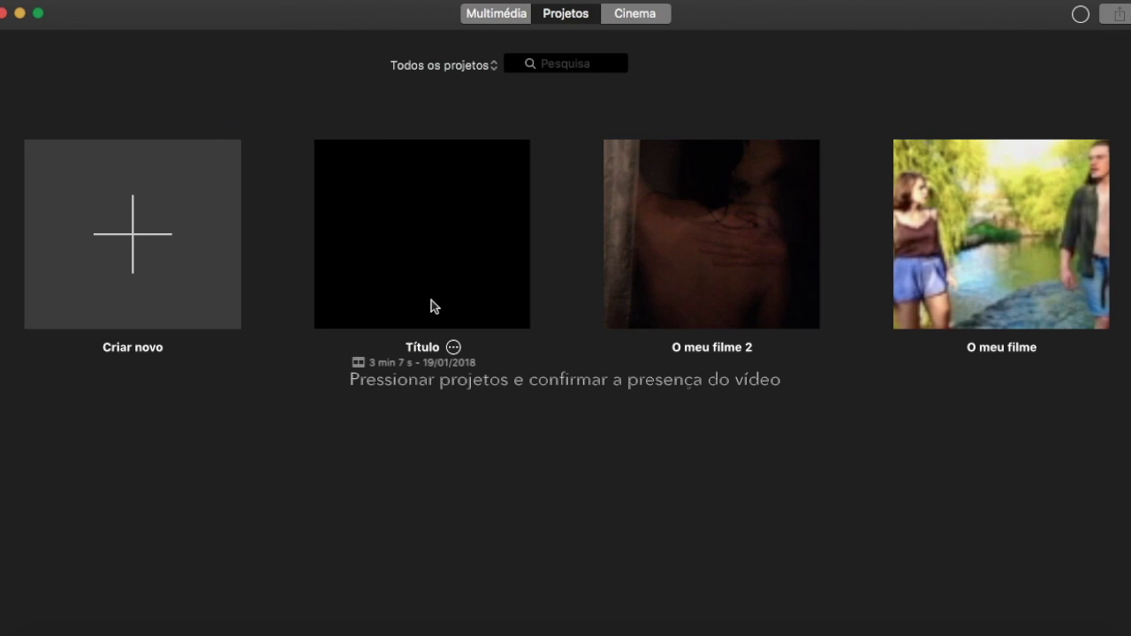